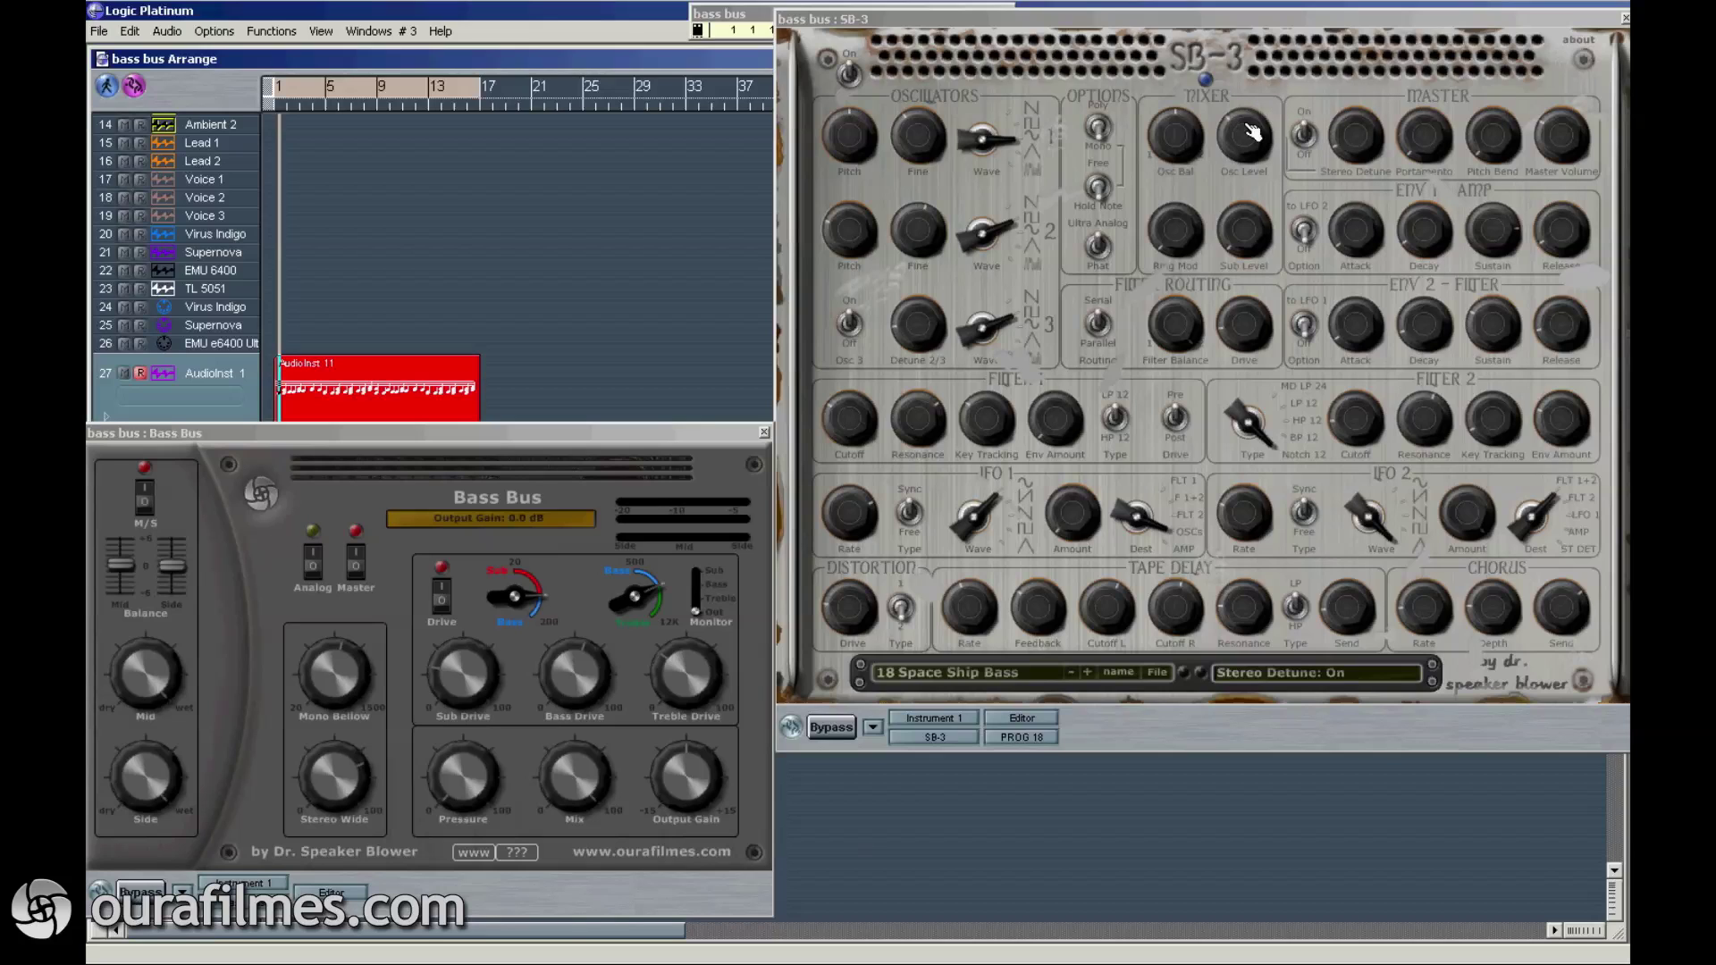
Open the AudioInst 11 region for note editing, and tidy the workspace by closing SB-3 and moving the Bass Bus window.
click(420, 357)
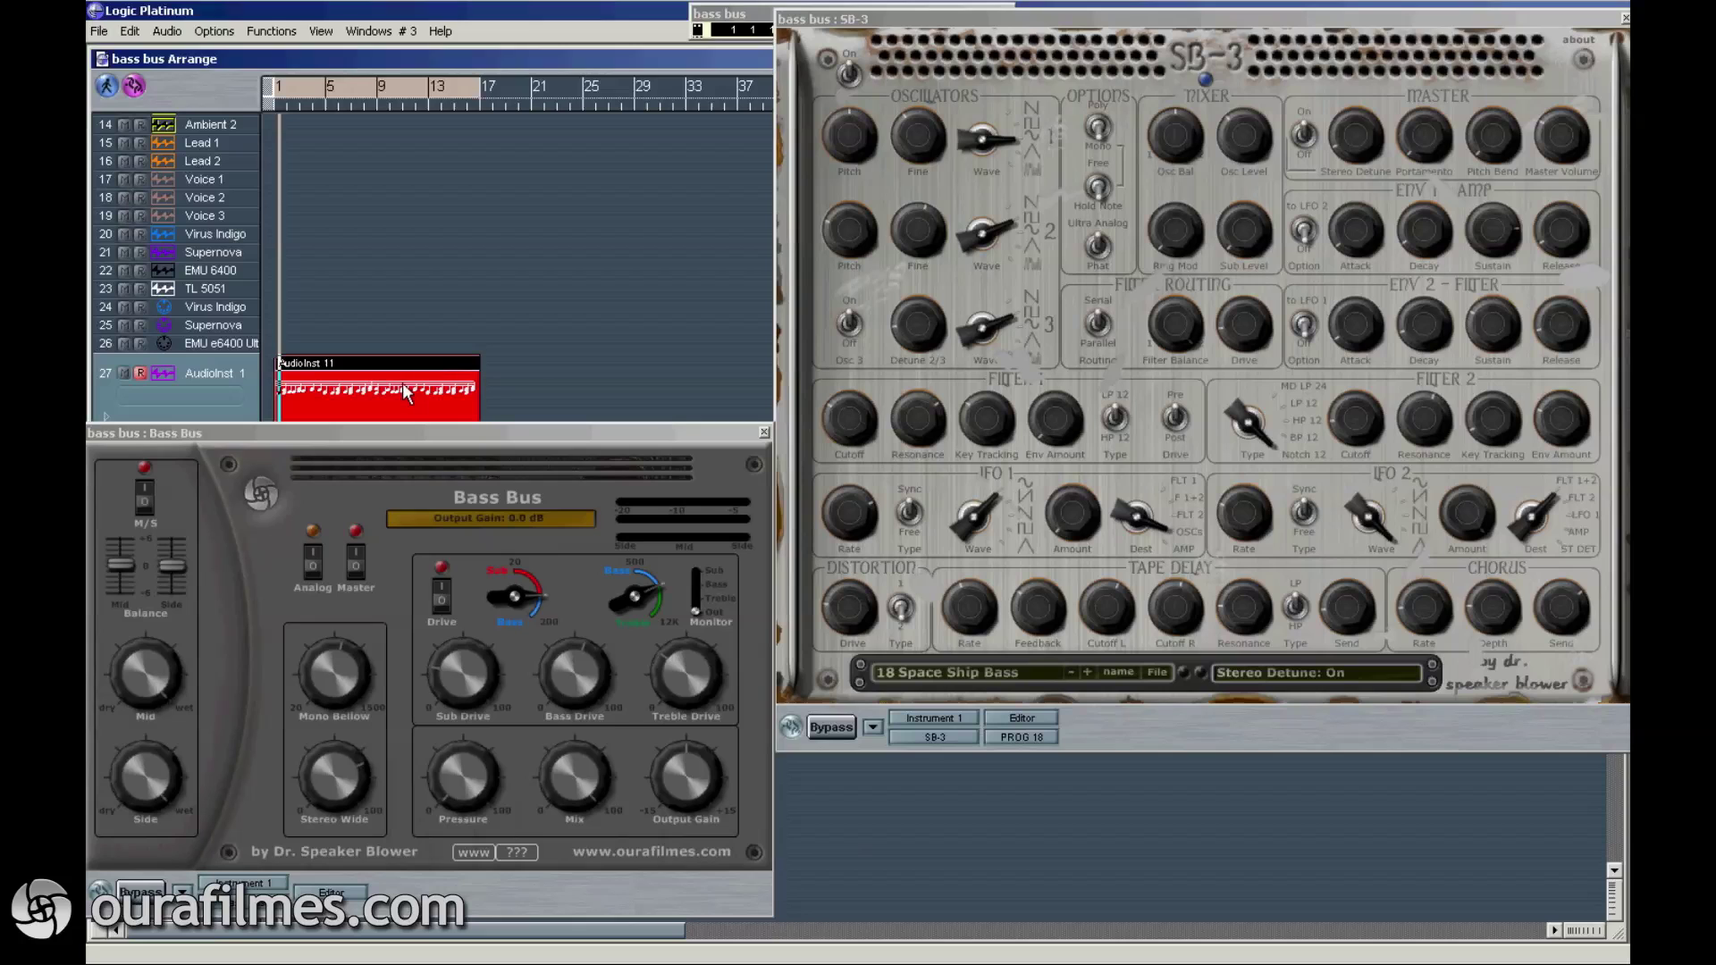
double_click(403, 383)
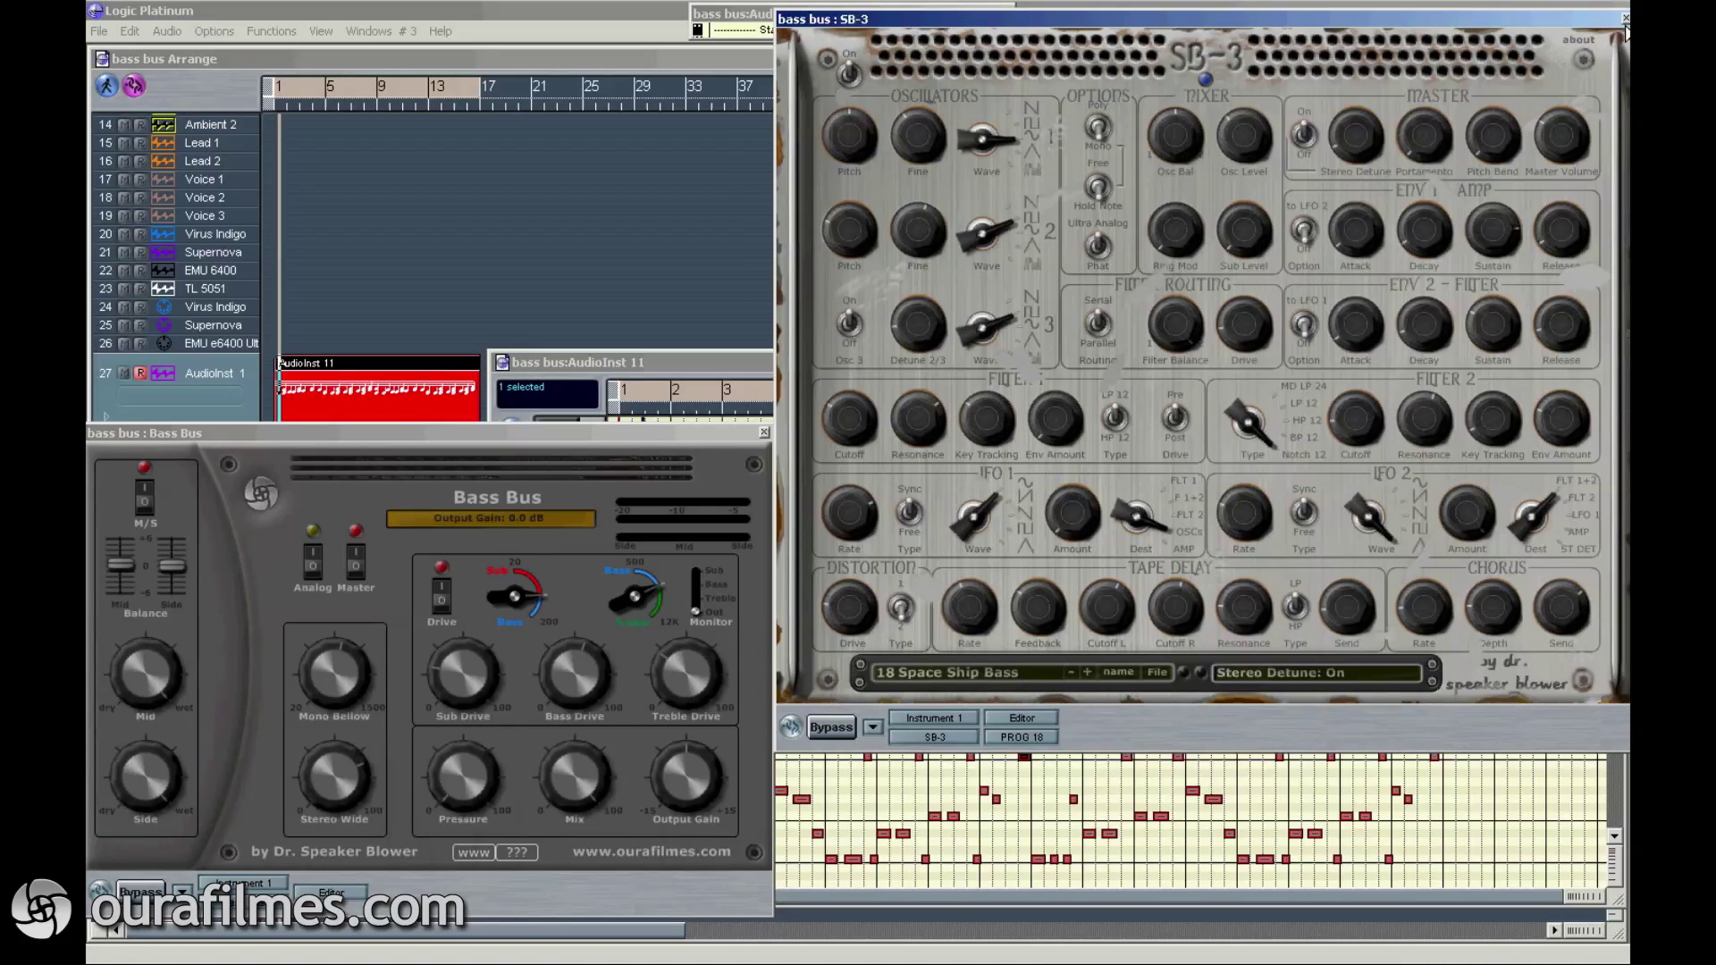
click(1625, 19)
drag(708, 435, 1405, 97)
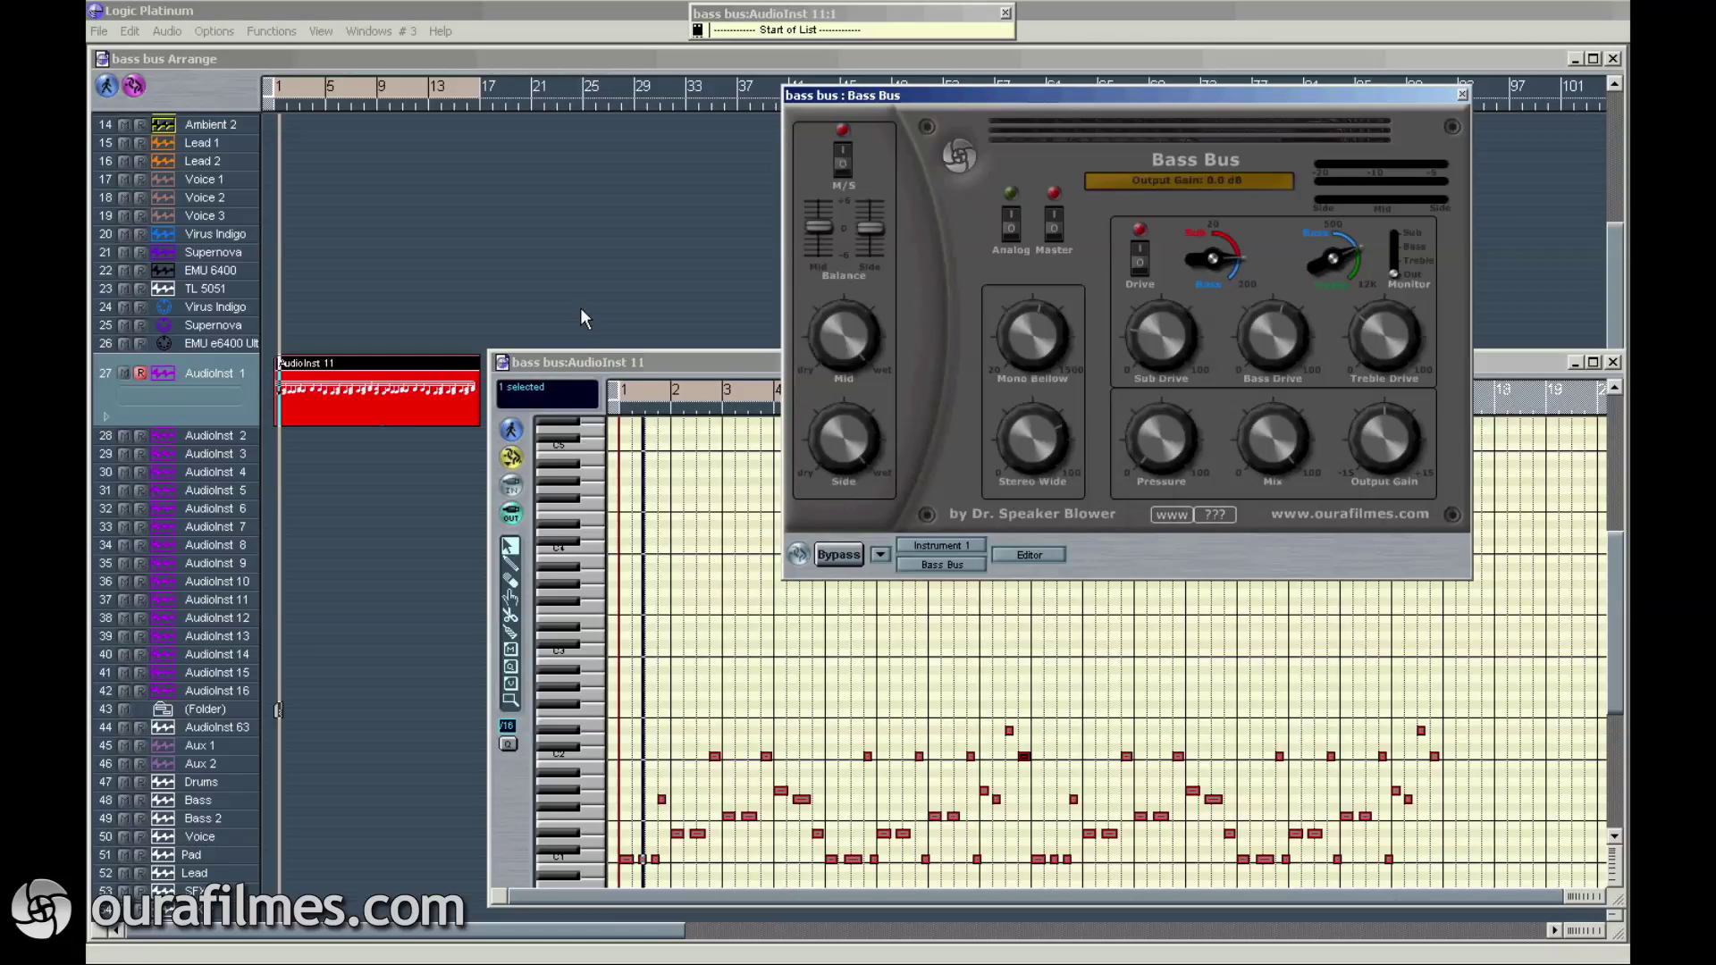
Play the bass line and compare its sound with the Bass Bus Master and M/S processing each switched off and on.
key(space)
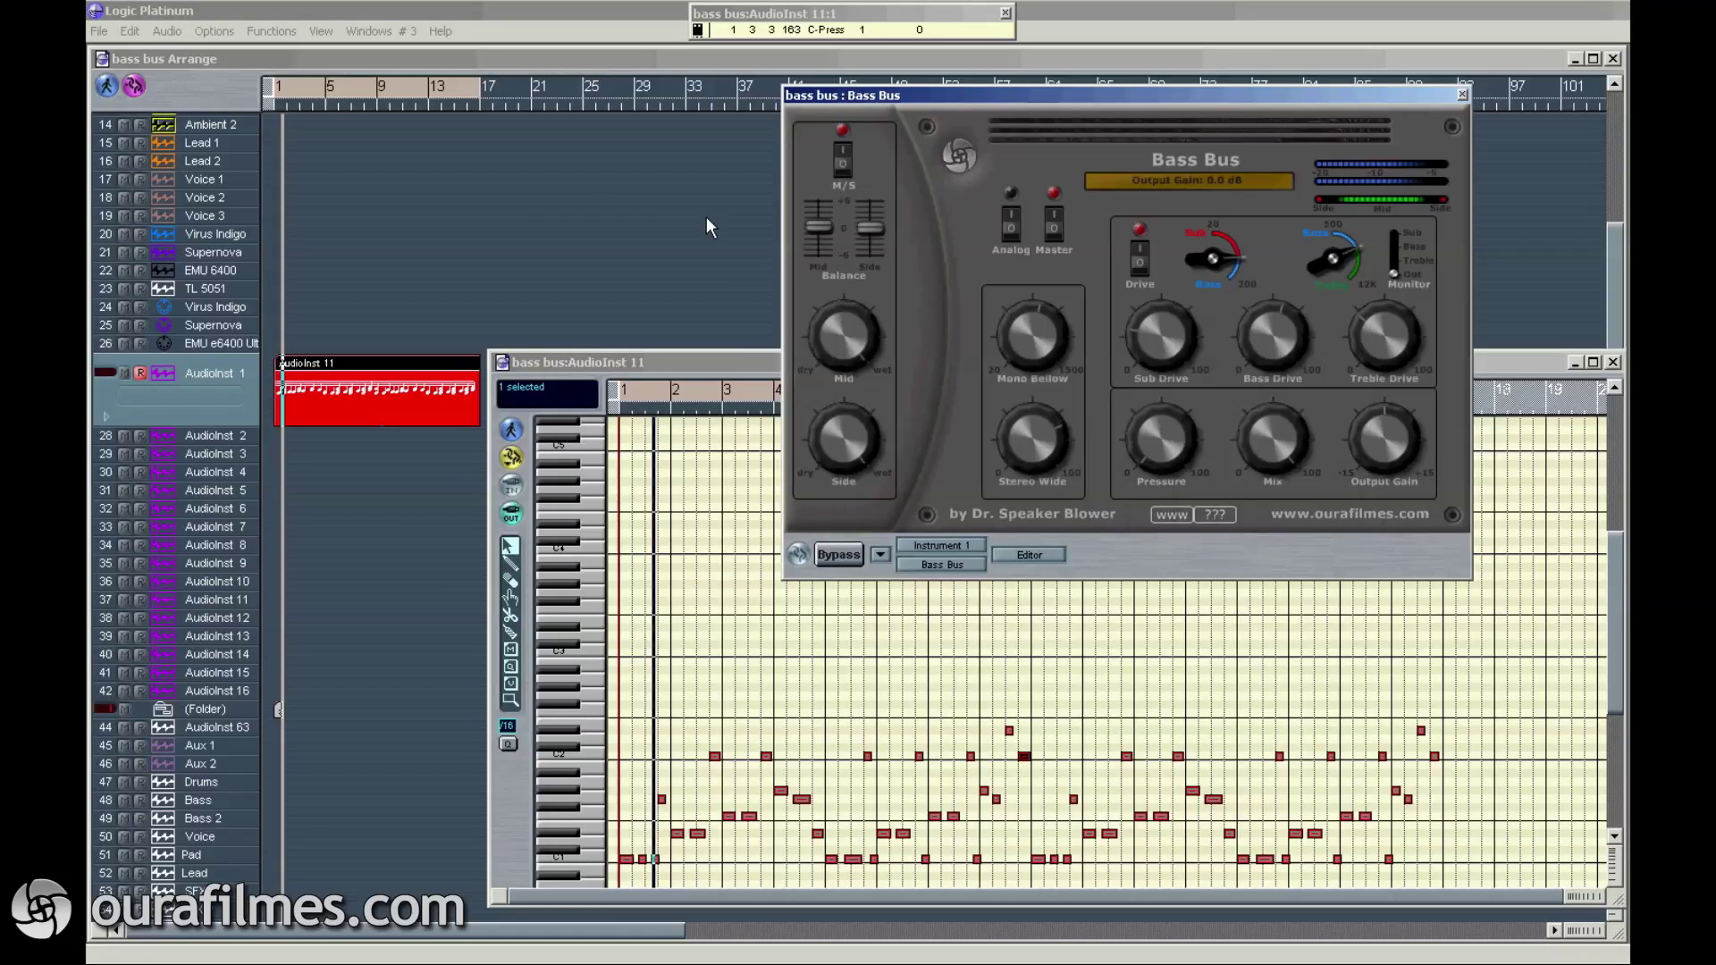
click(1054, 222)
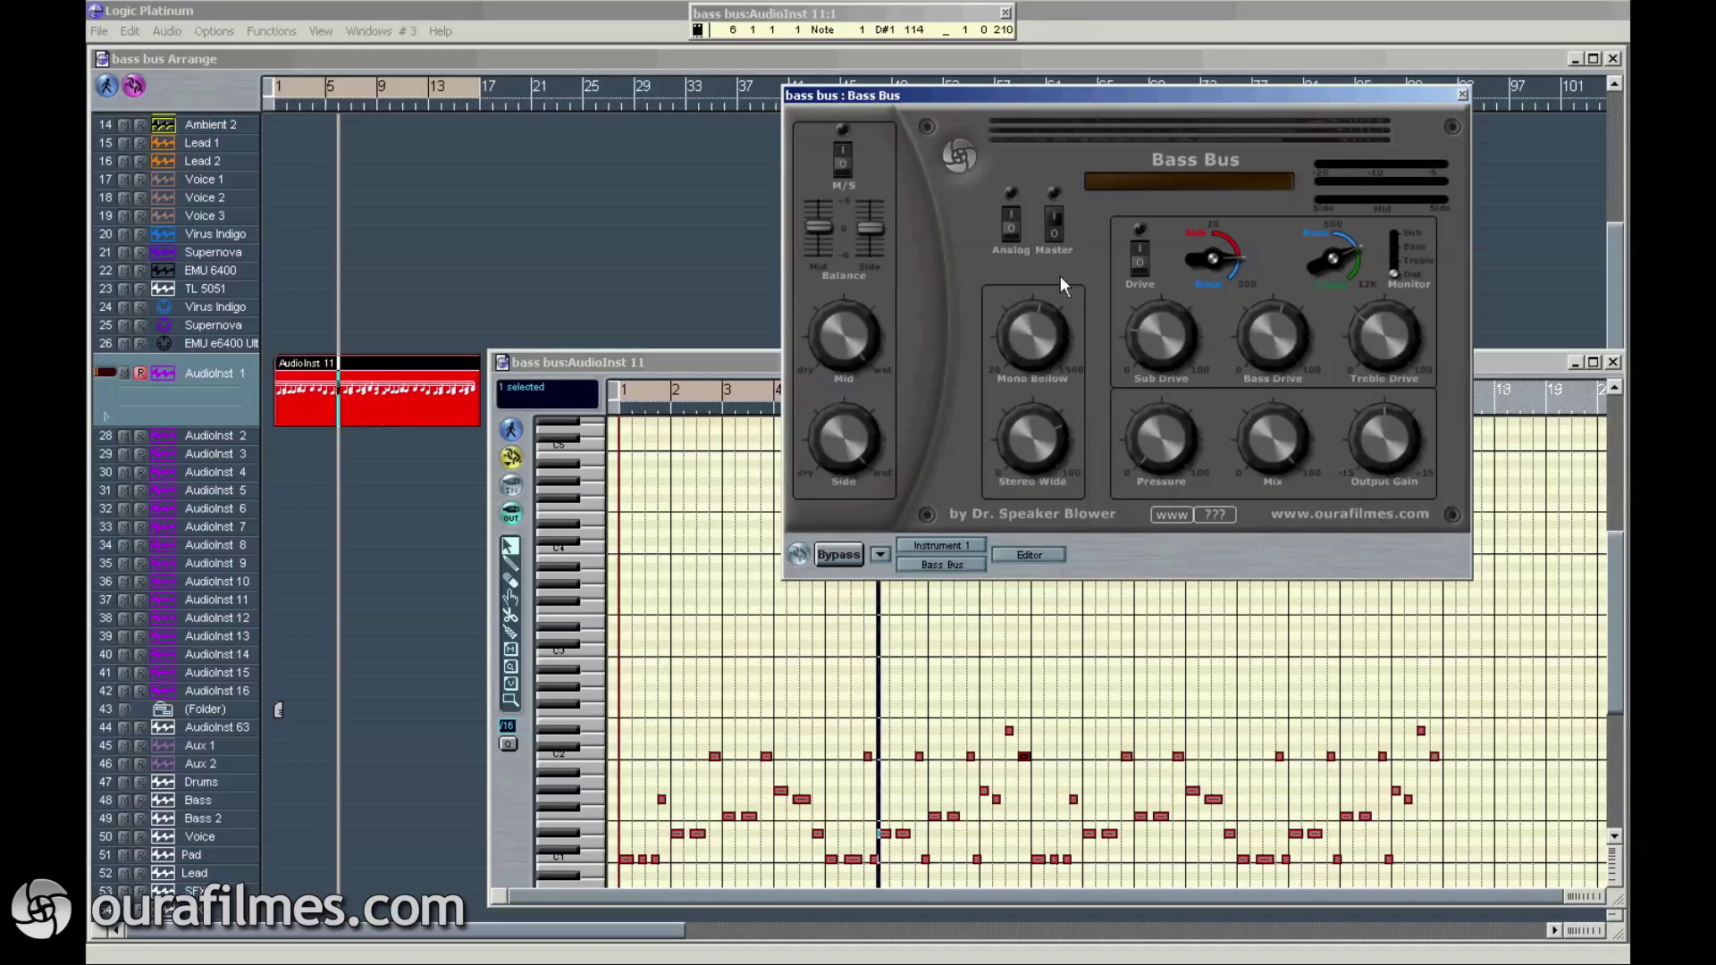
click(1058, 225)
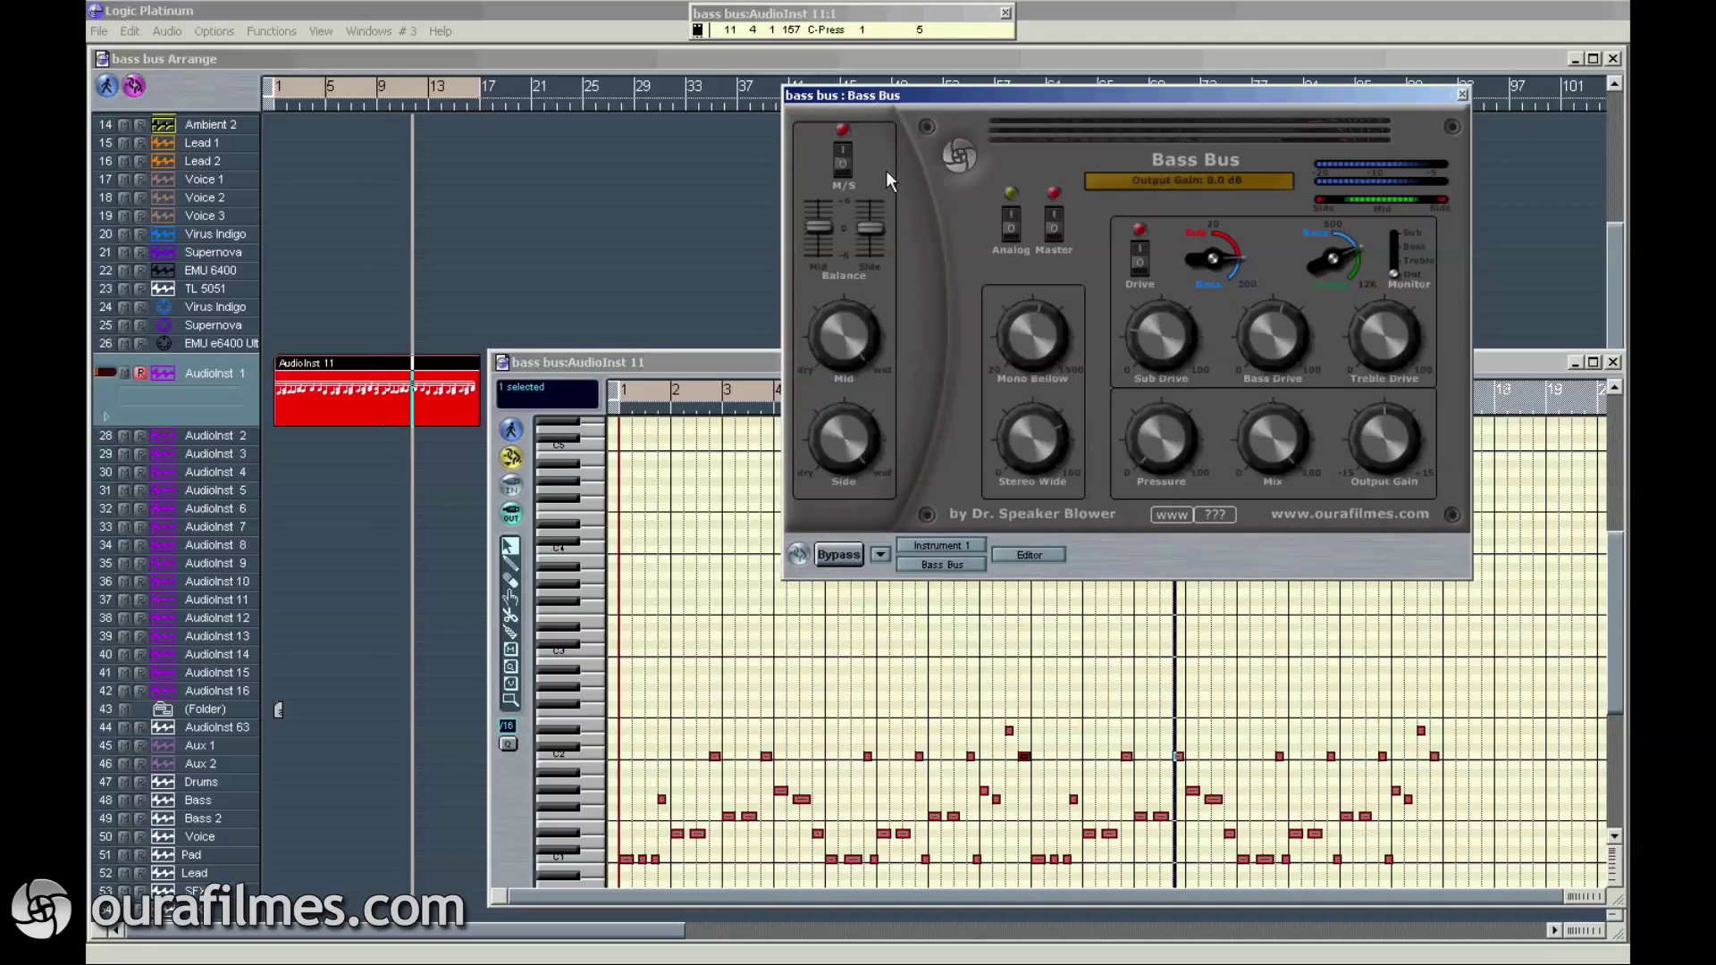
click(845, 164)
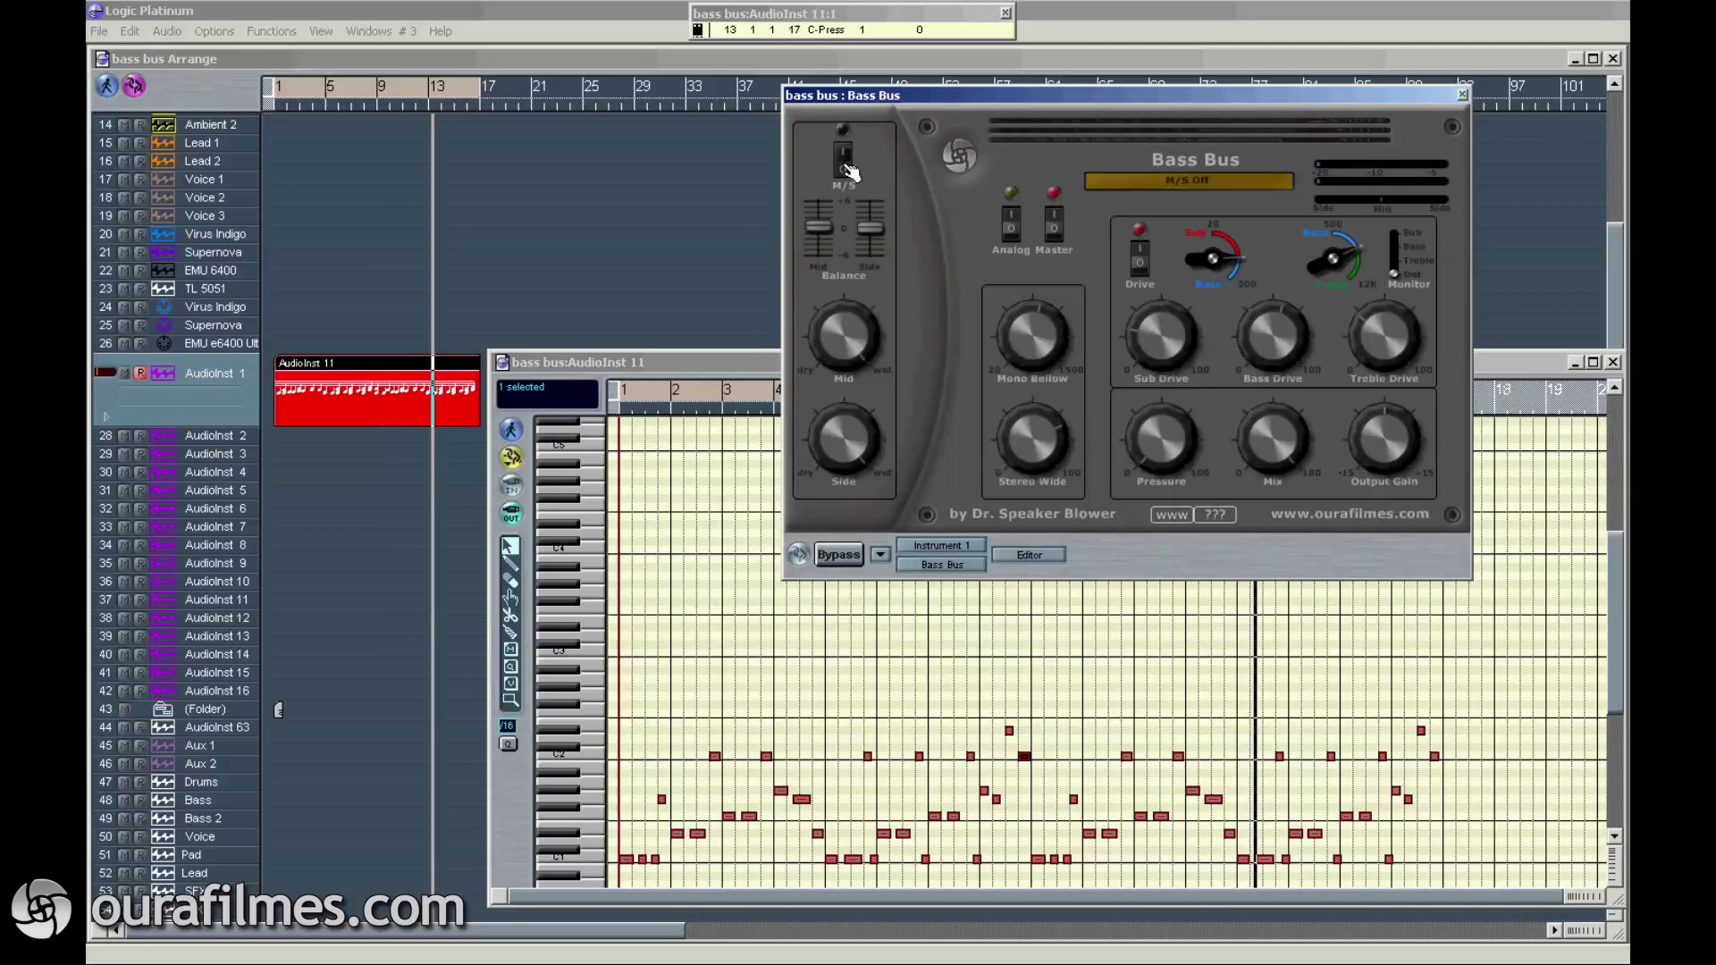
click(845, 164)
Adjust the Mid/Side balance and the Mono Bellow frequency by ear, with Stereo Wide at 91% and Side Gain at -0.8 dB.
drag(883, 239, 897, 179)
drag(816, 223, 833, 368)
drag(1042, 319, 1003, 411)
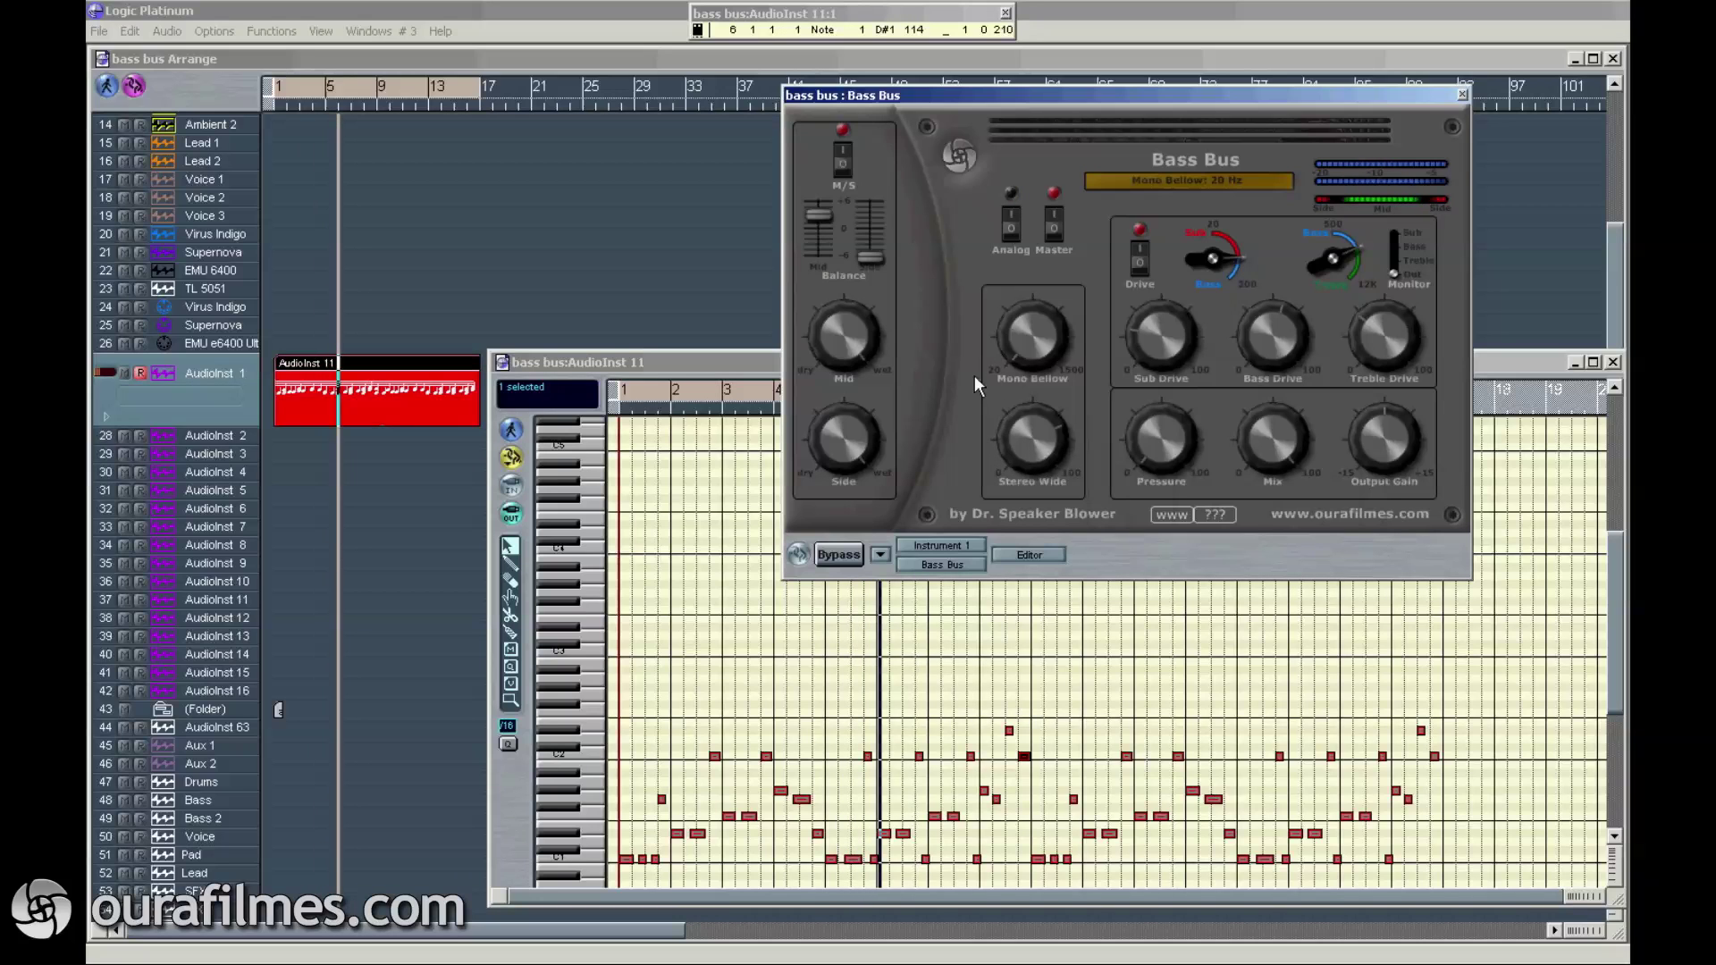
drag(1027, 349, 1023, 422)
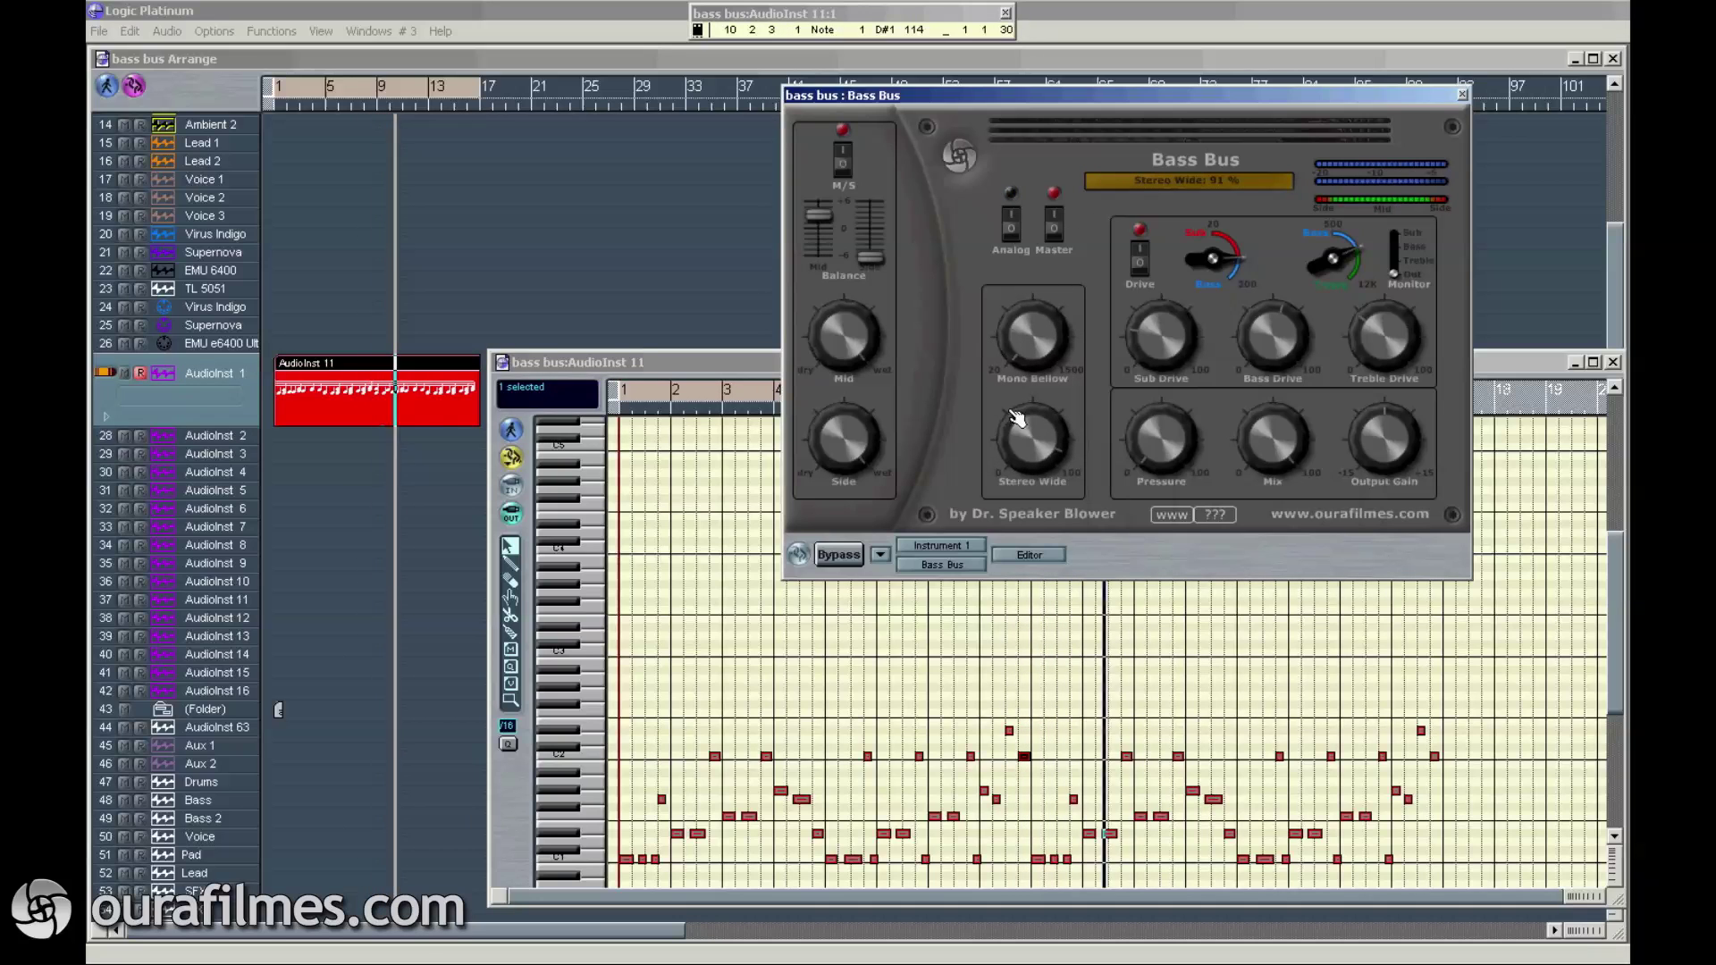
drag(821, 217, 879, 237)
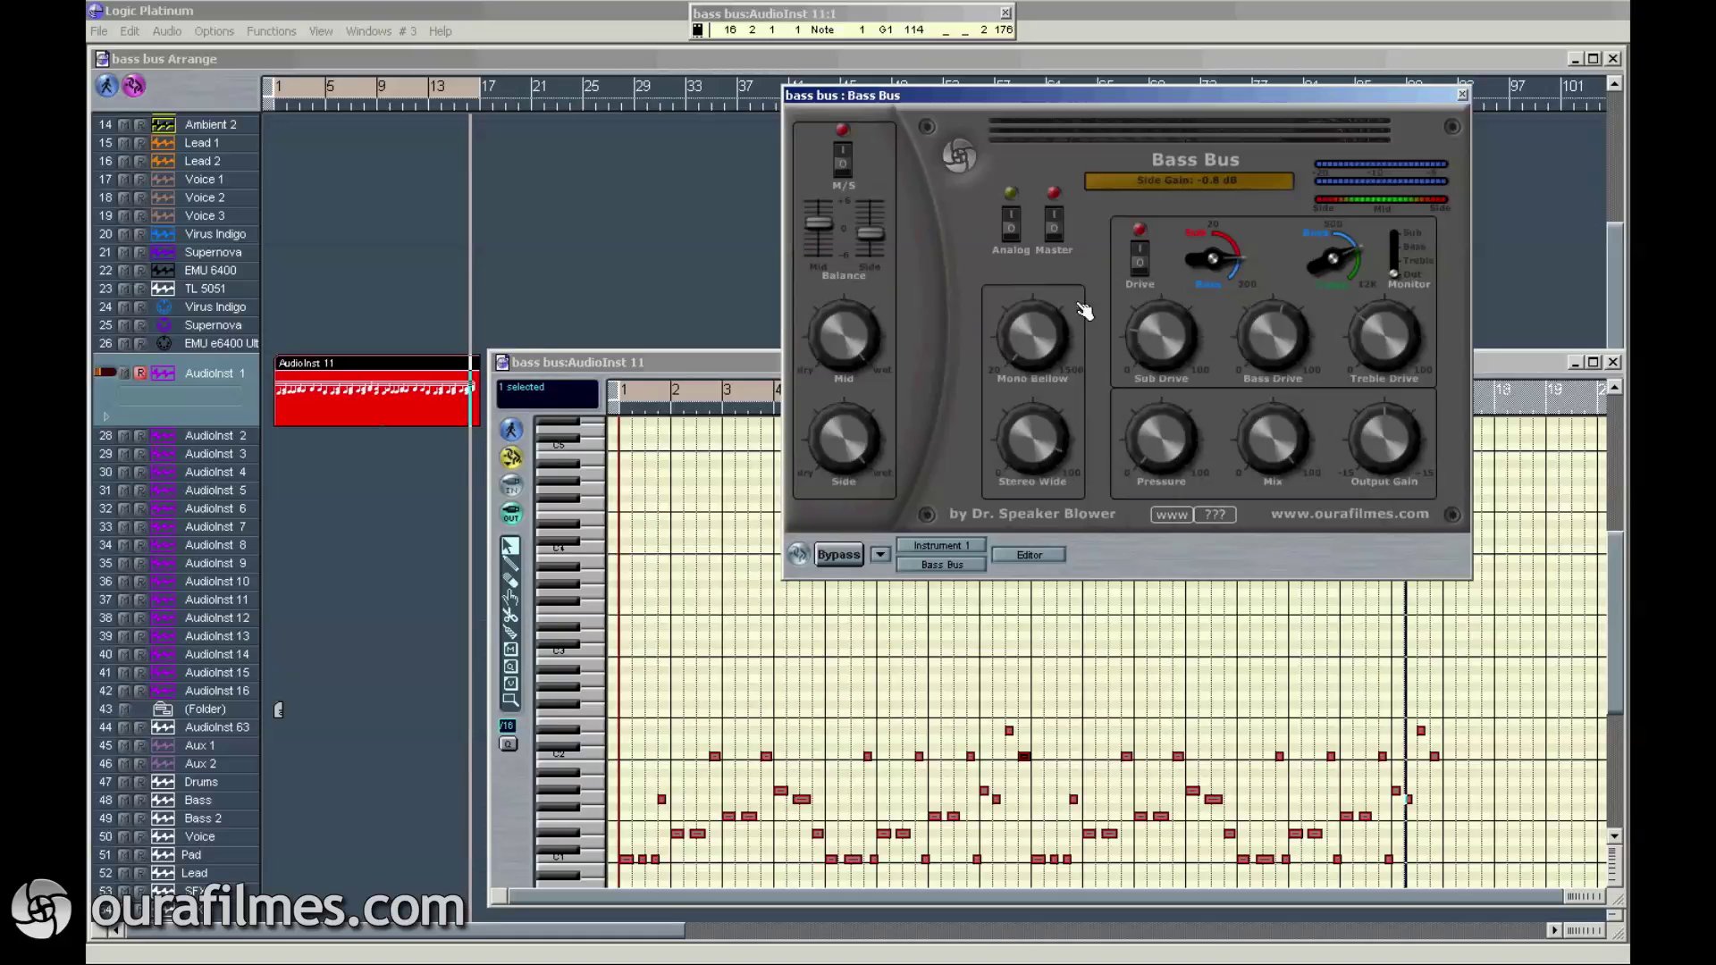
Raise the Sub/Bass crossover frequency and fine-tune the Bass/Treble crossover by ear.
drag(1212, 261, 1194, 243)
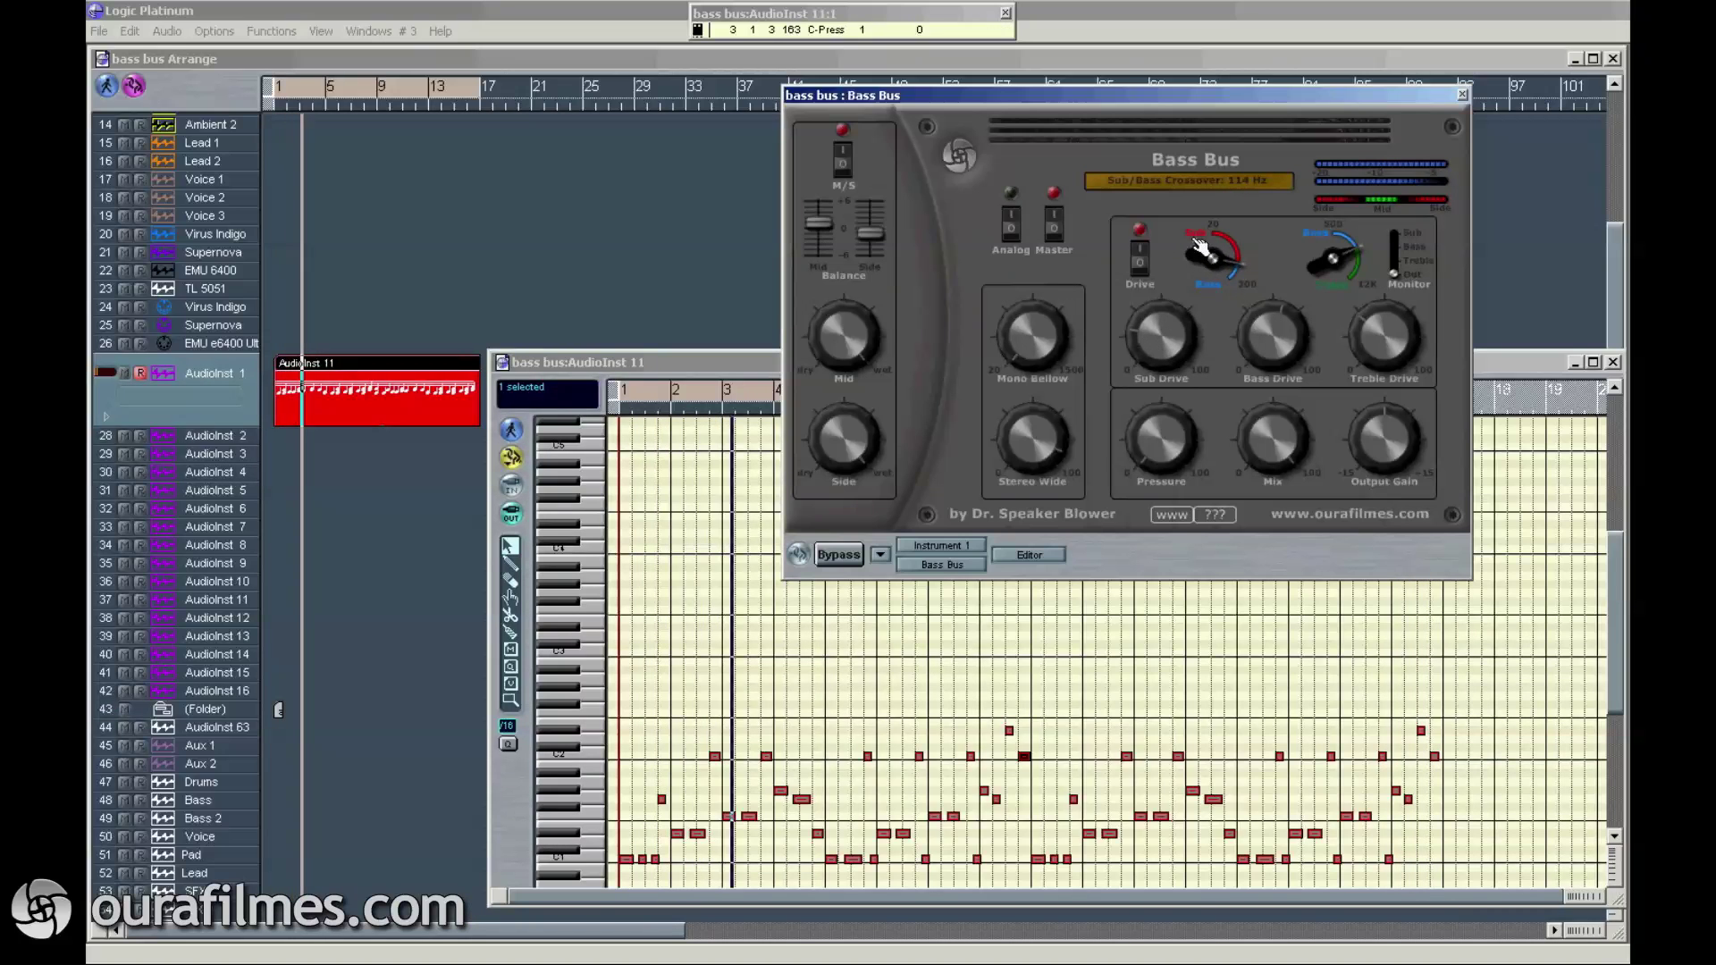
click(1321, 264)
drag(1326, 264, 1330, 256)
Set Sub Drive to about 45% and adjust Bass Drive by ear.
click(1150, 340)
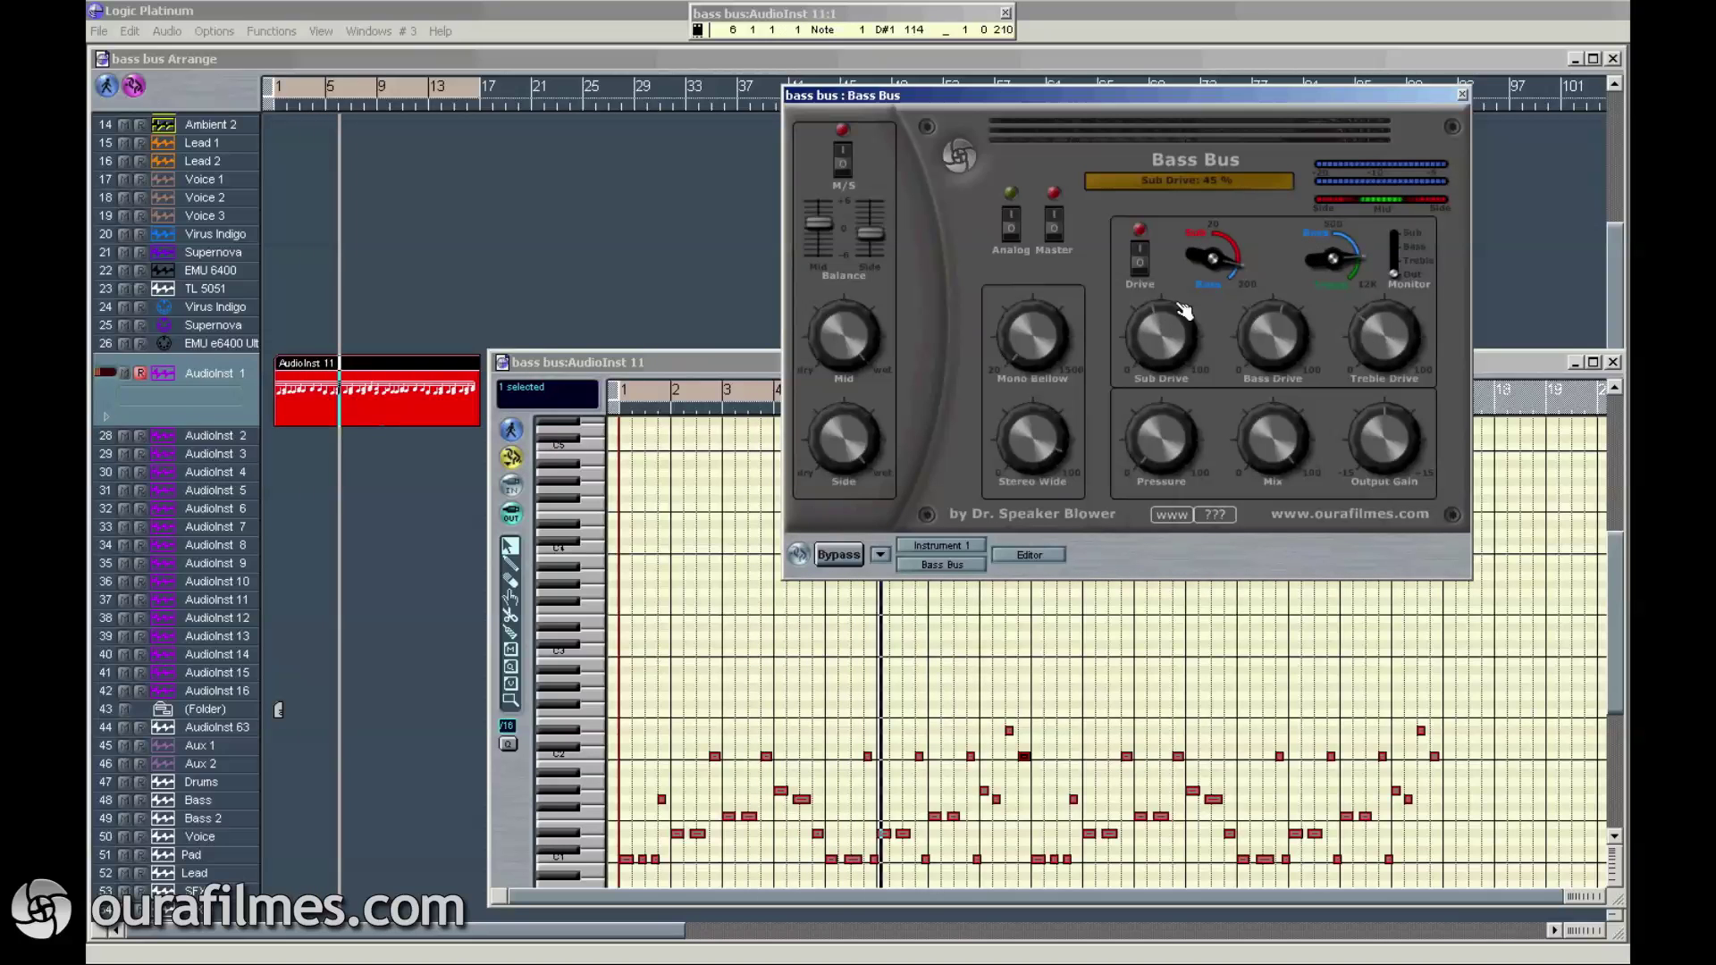
click(1284, 351)
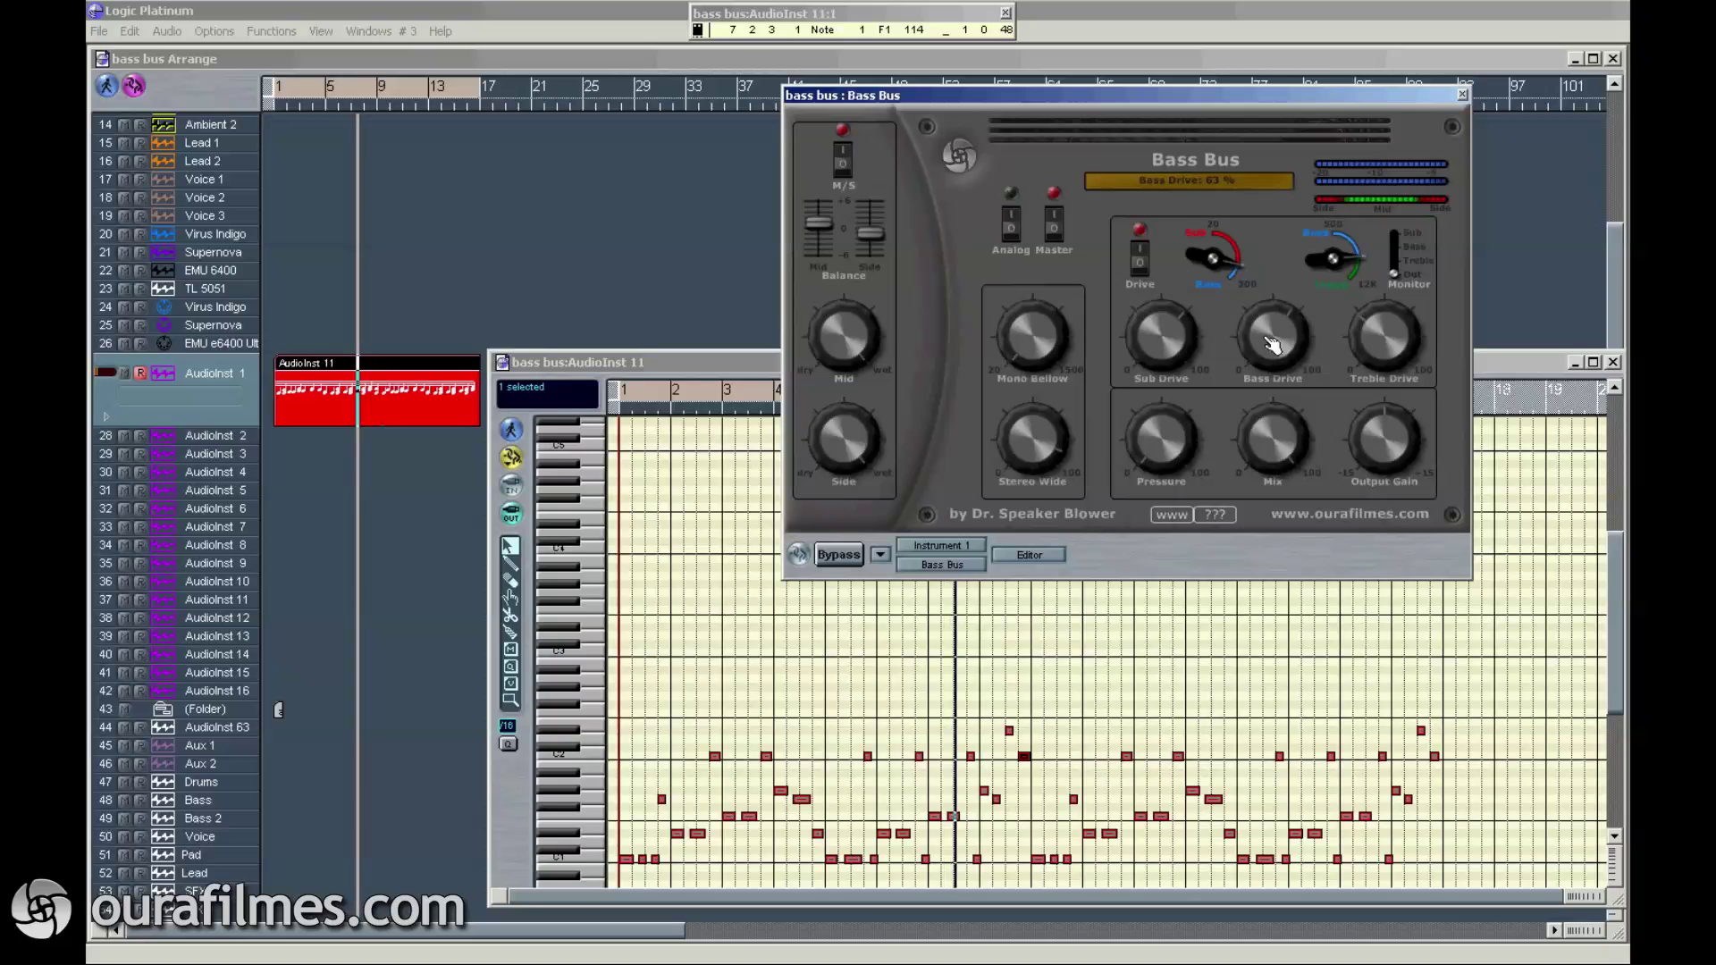
click(1274, 319)
Set Pressure to about 35% and Treble Drive to about 66%.
drag(1172, 437, 1188, 428)
drag(1369, 361, 1368, 273)
drag(1165, 436, 1178, 360)
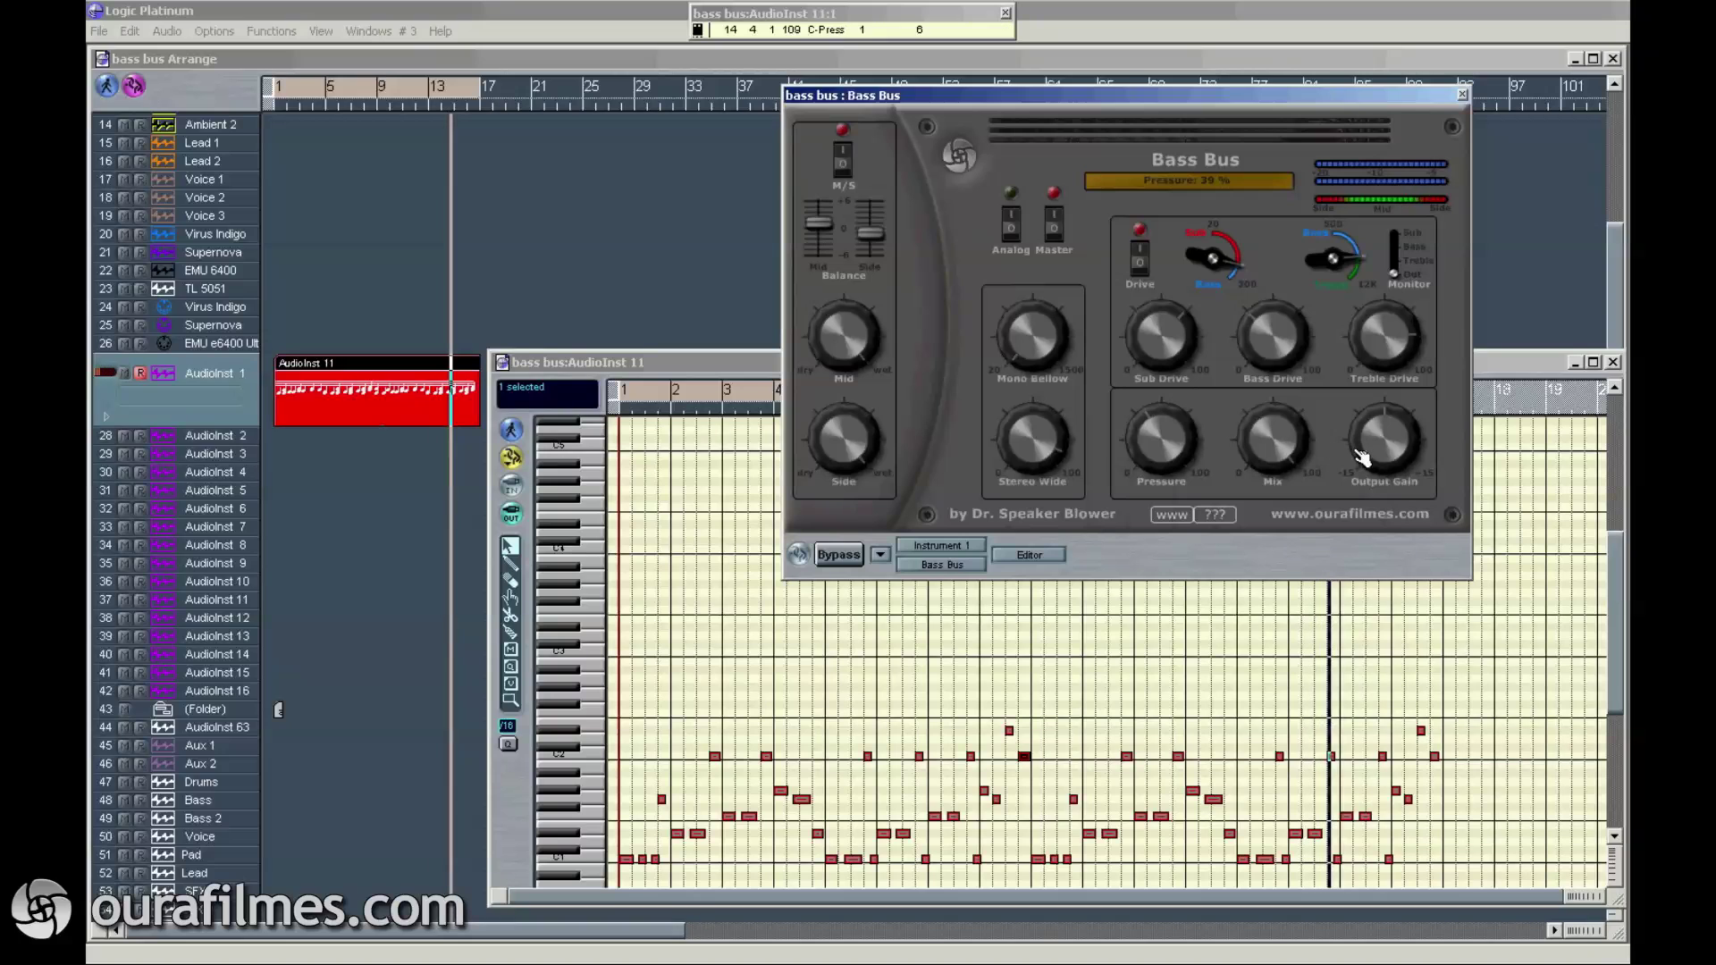
drag(1395, 329, 1369, 353)
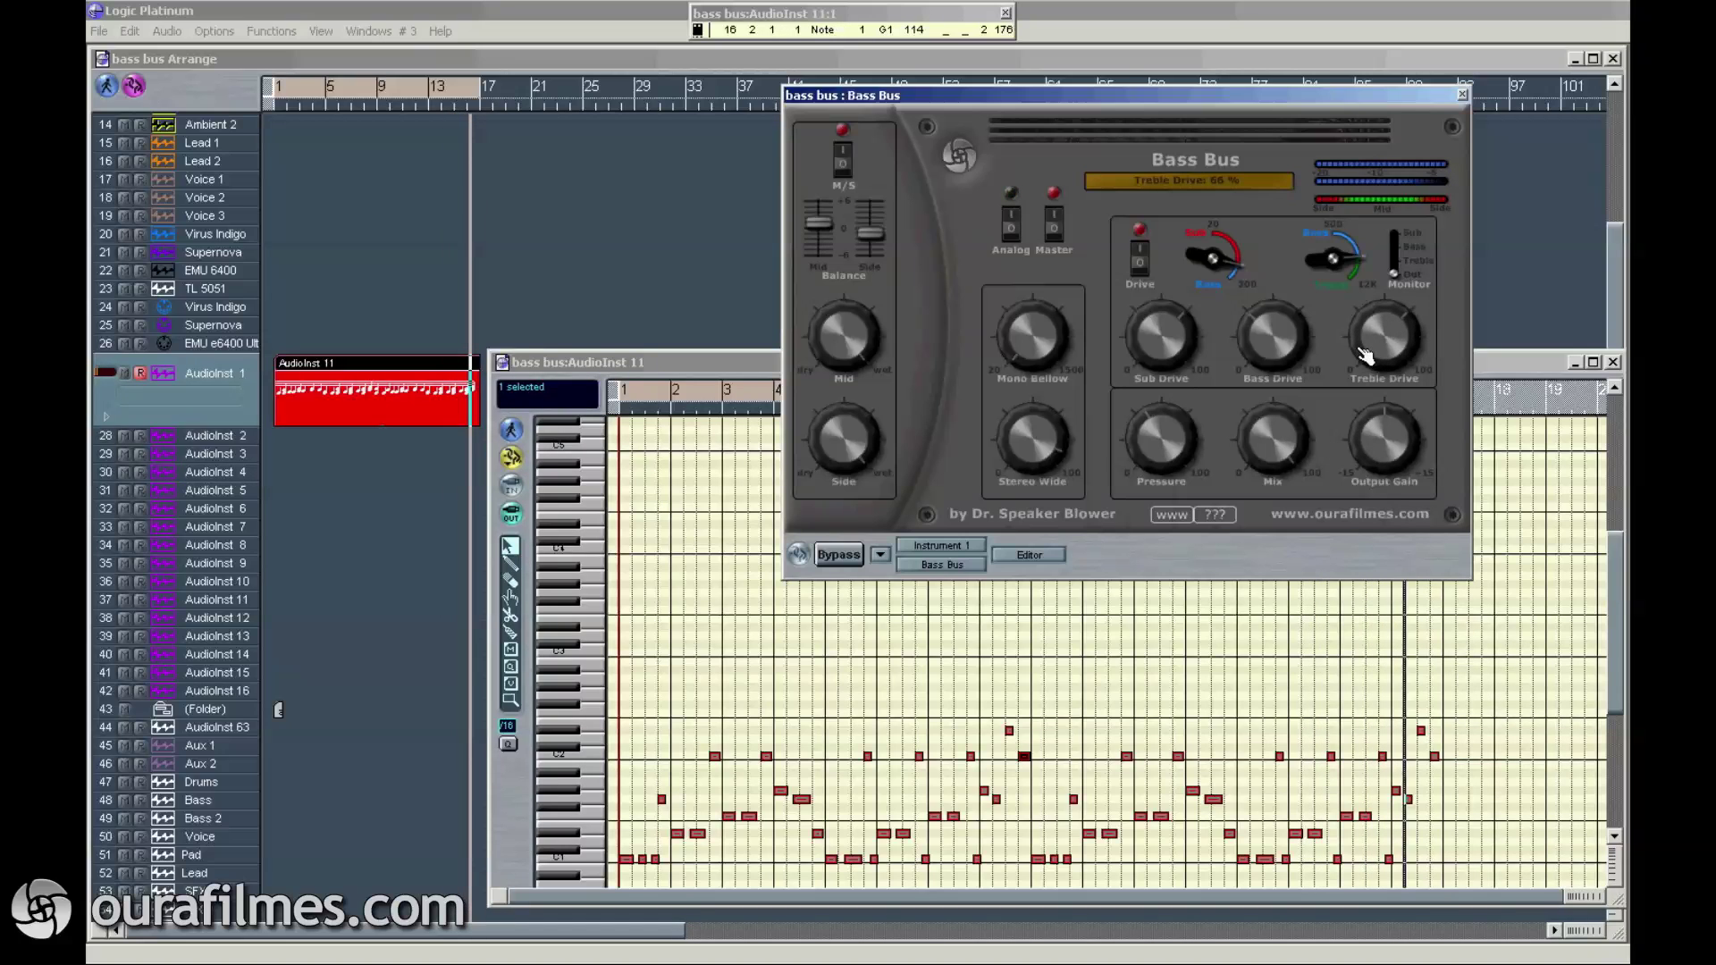
Monitor the drive bands individually while refining Treble Drive, the Bass/Treble crossover and Sub Drive, and return monitoring to Output.
click(1393, 261)
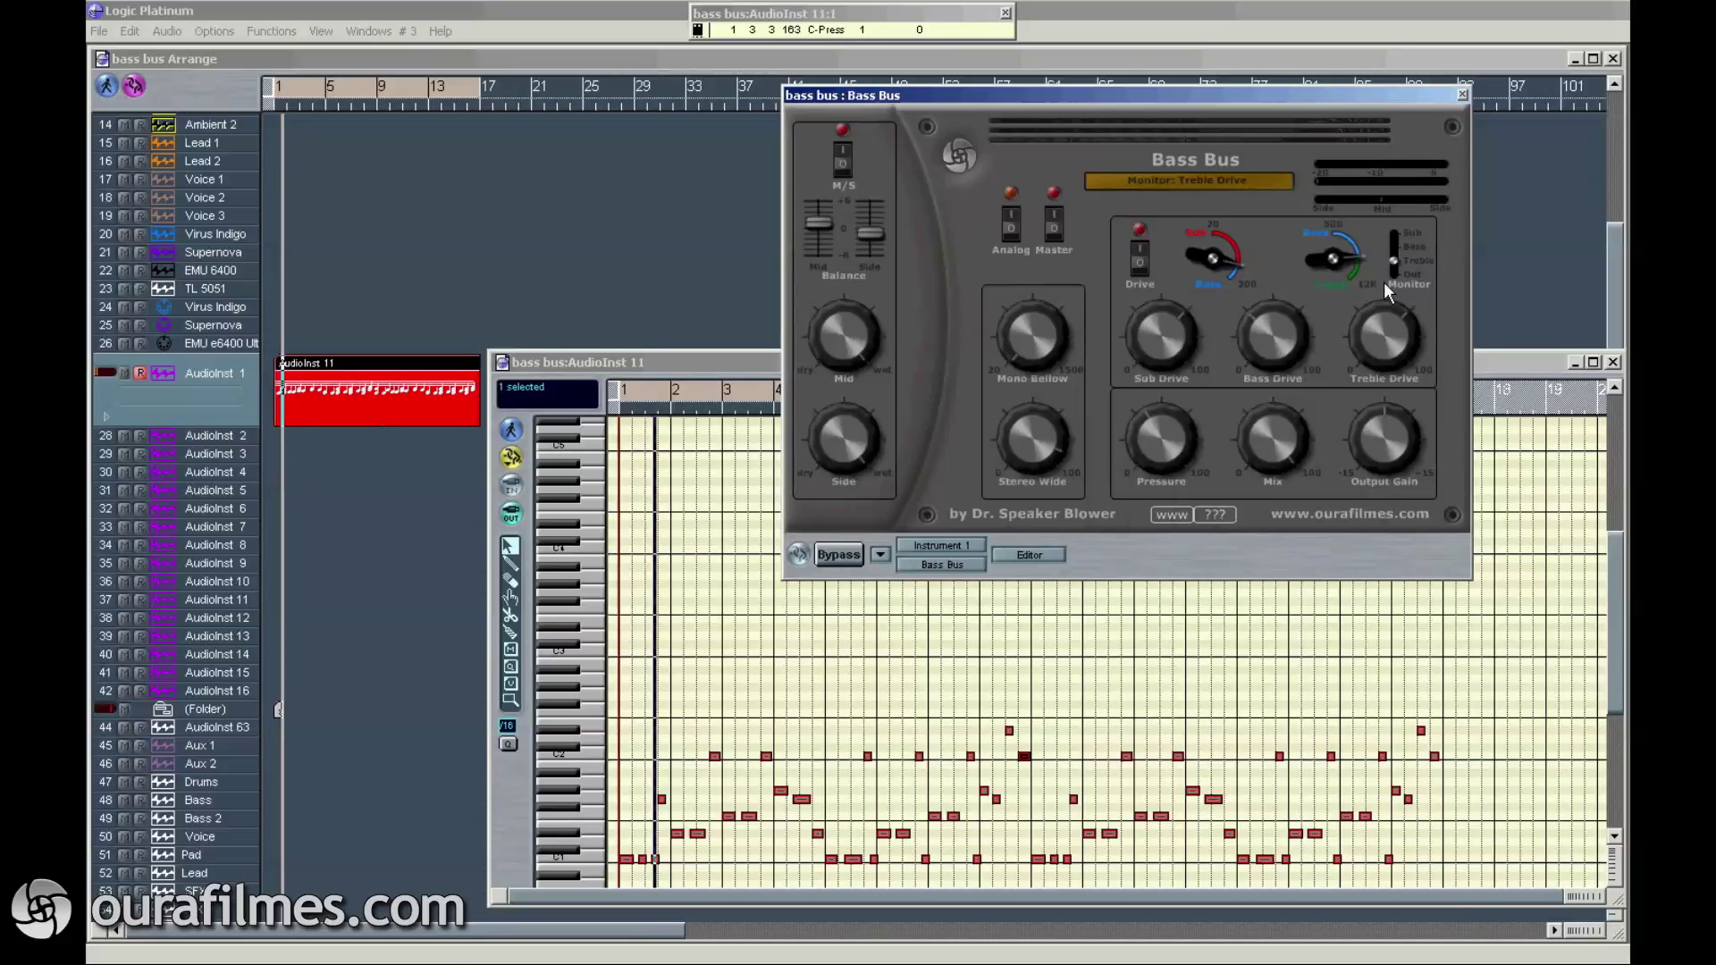
drag(1385, 338, 1309, 308)
drag(1396, 262, 1430, 182)
drag(1322, 268, 1421, 180)
drag(1167, 305, 1127, 382)
drag(1396, 234, 1396, 274)
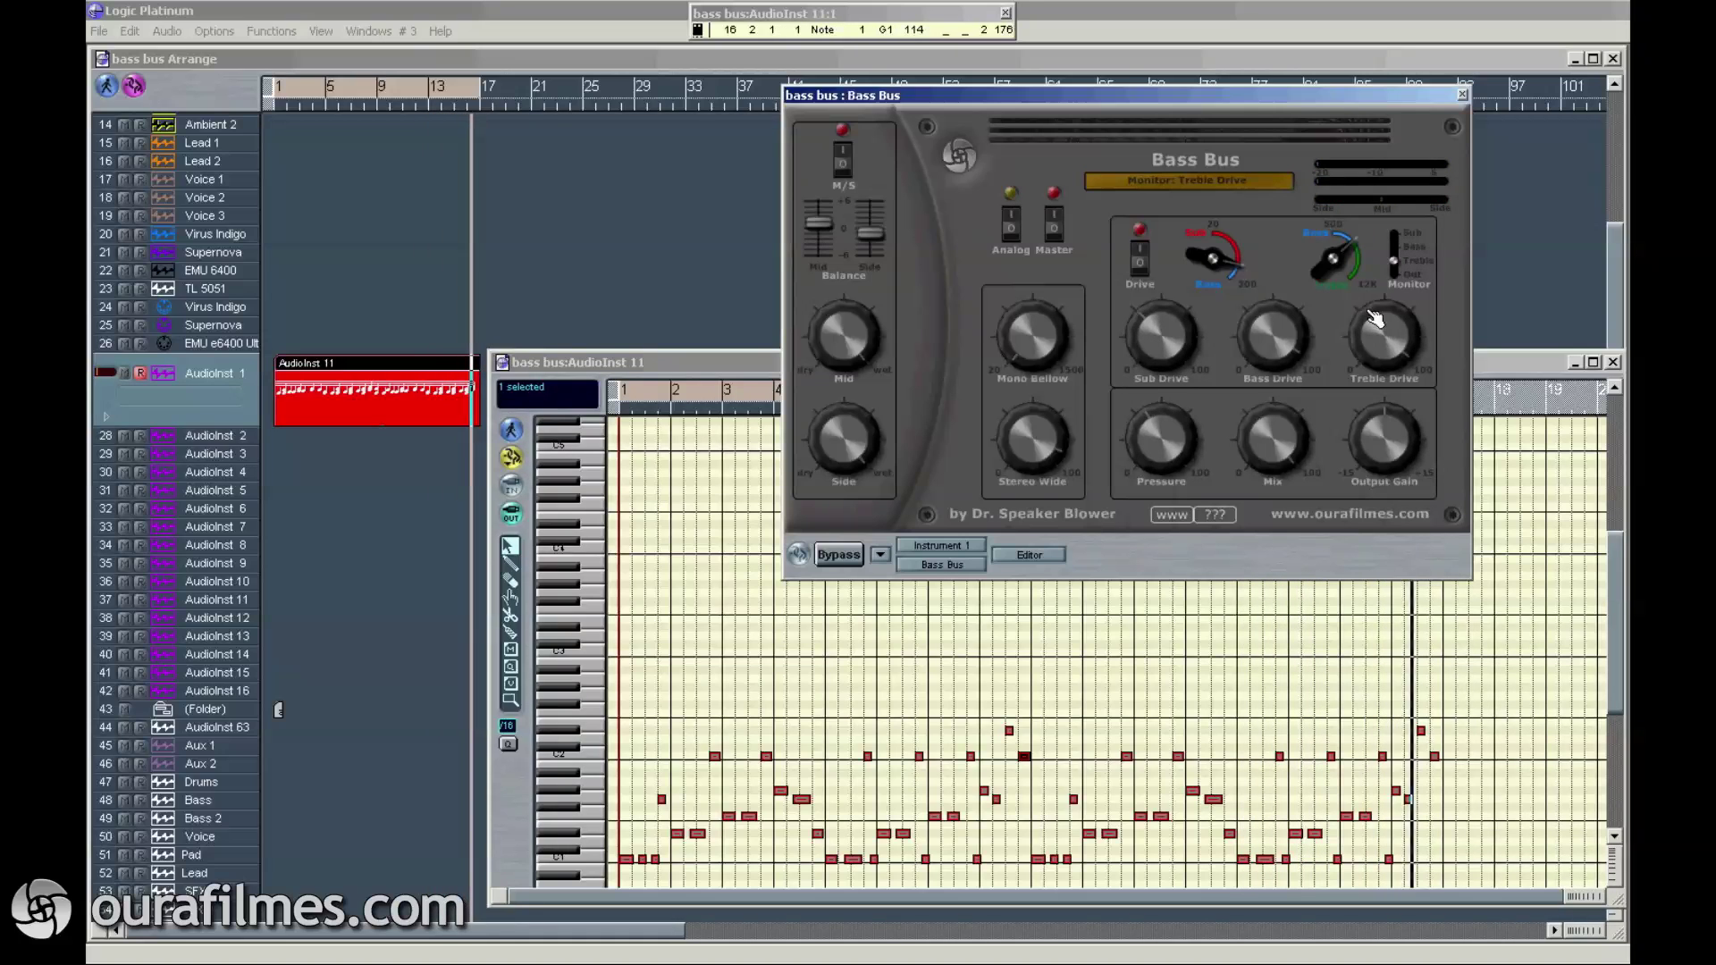
key(space)
key(space)
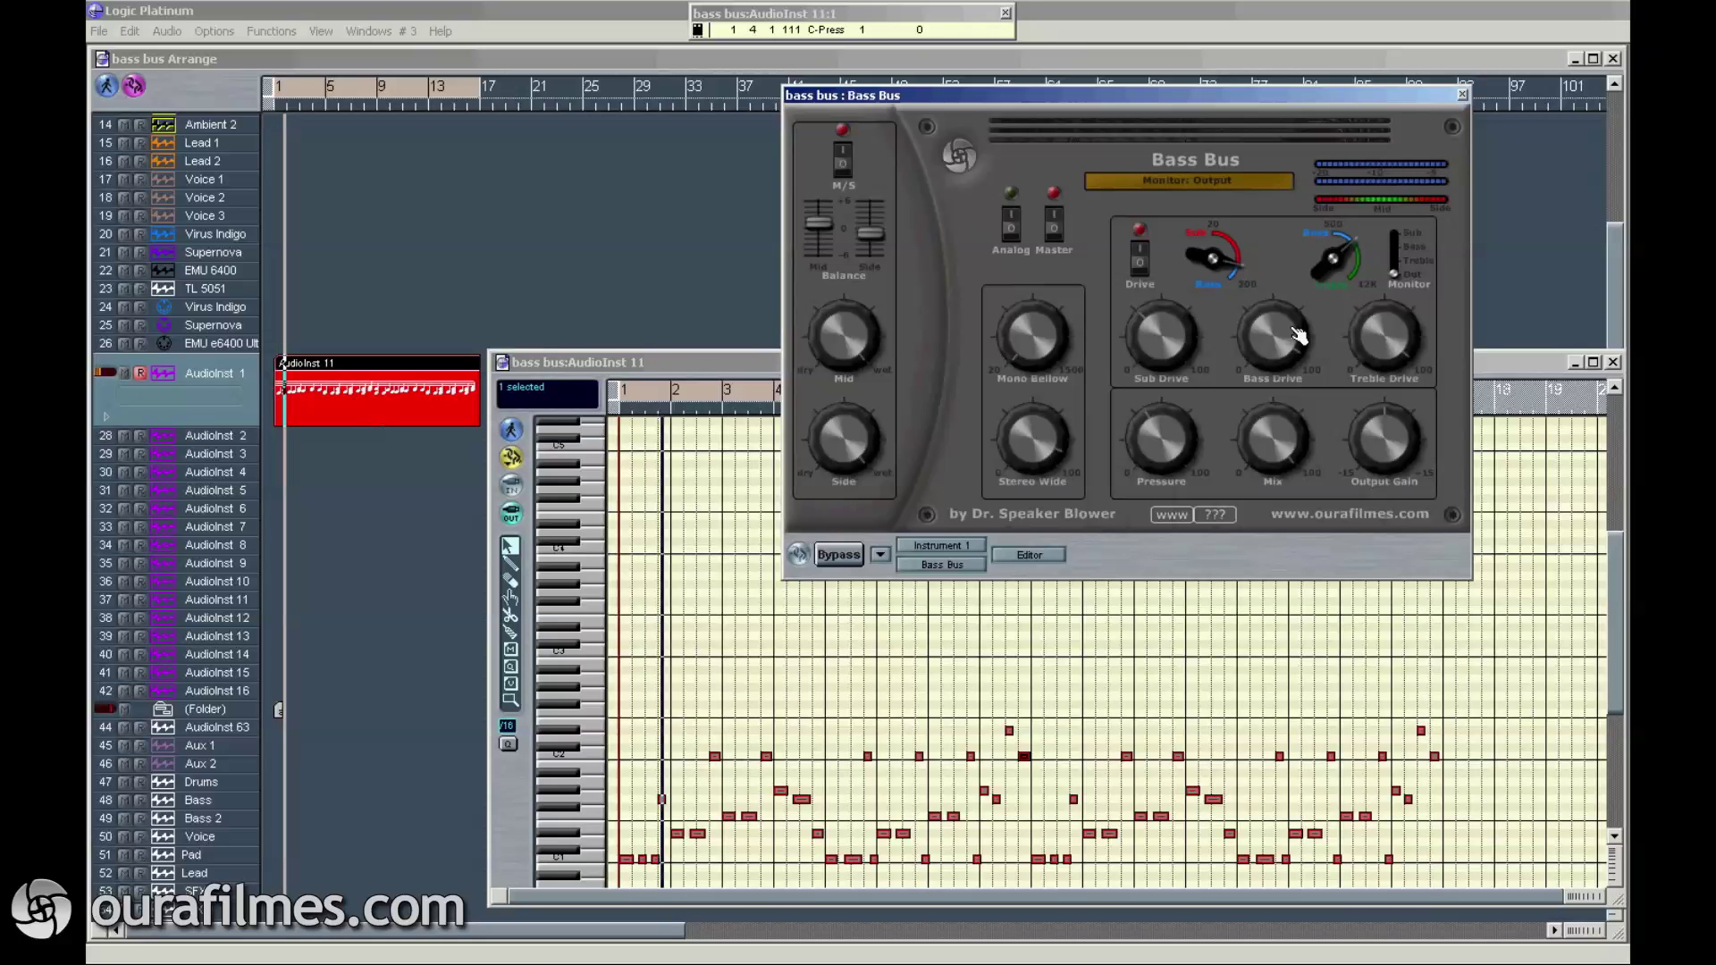
Compare the bass sound with Drive and Master each switched off and back on.
click(1141, 261)
click(1140, 261)
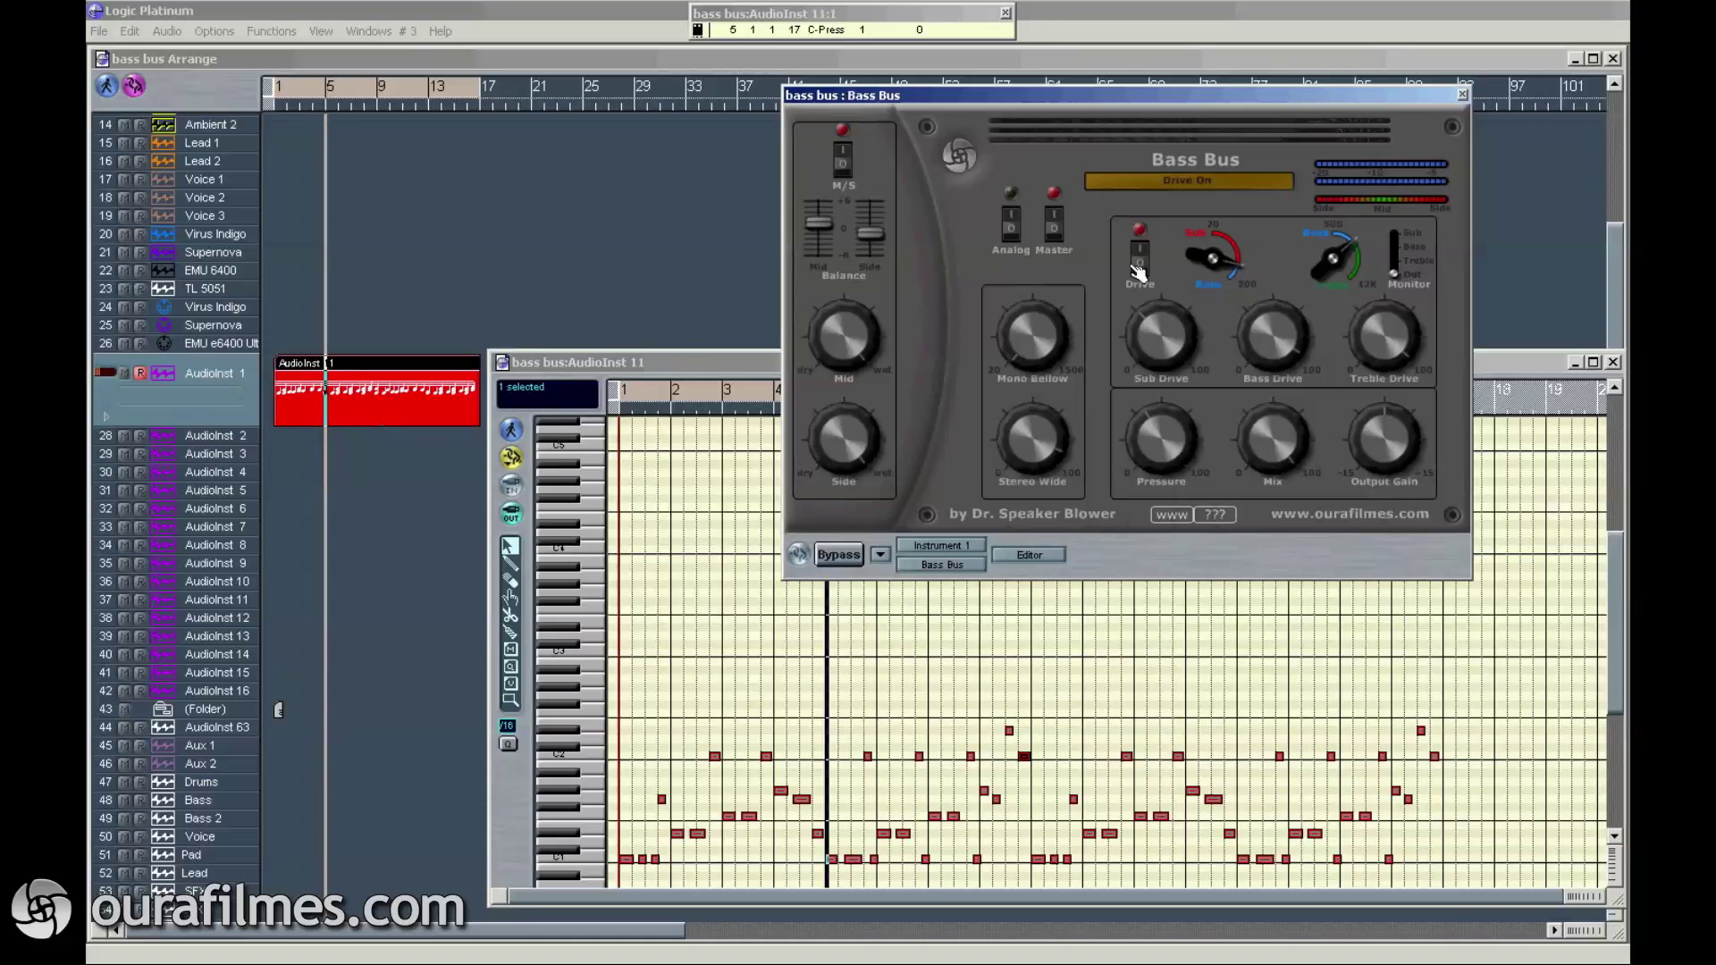
click(1058, 228)
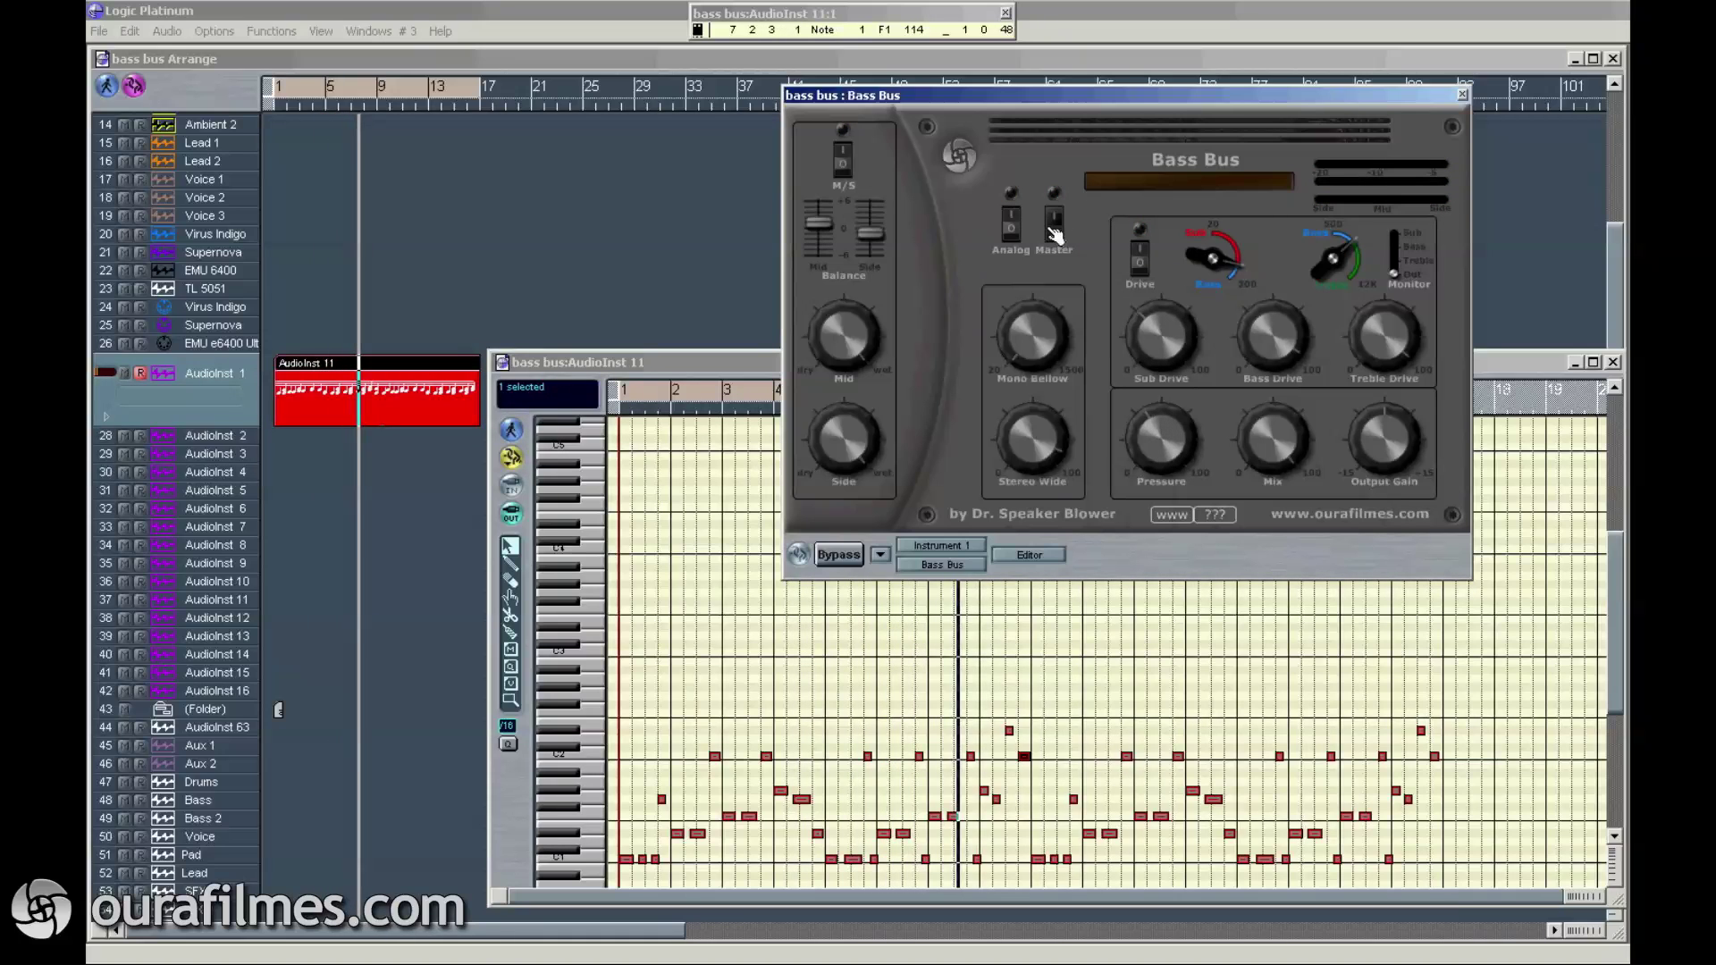
click(1058, 229)
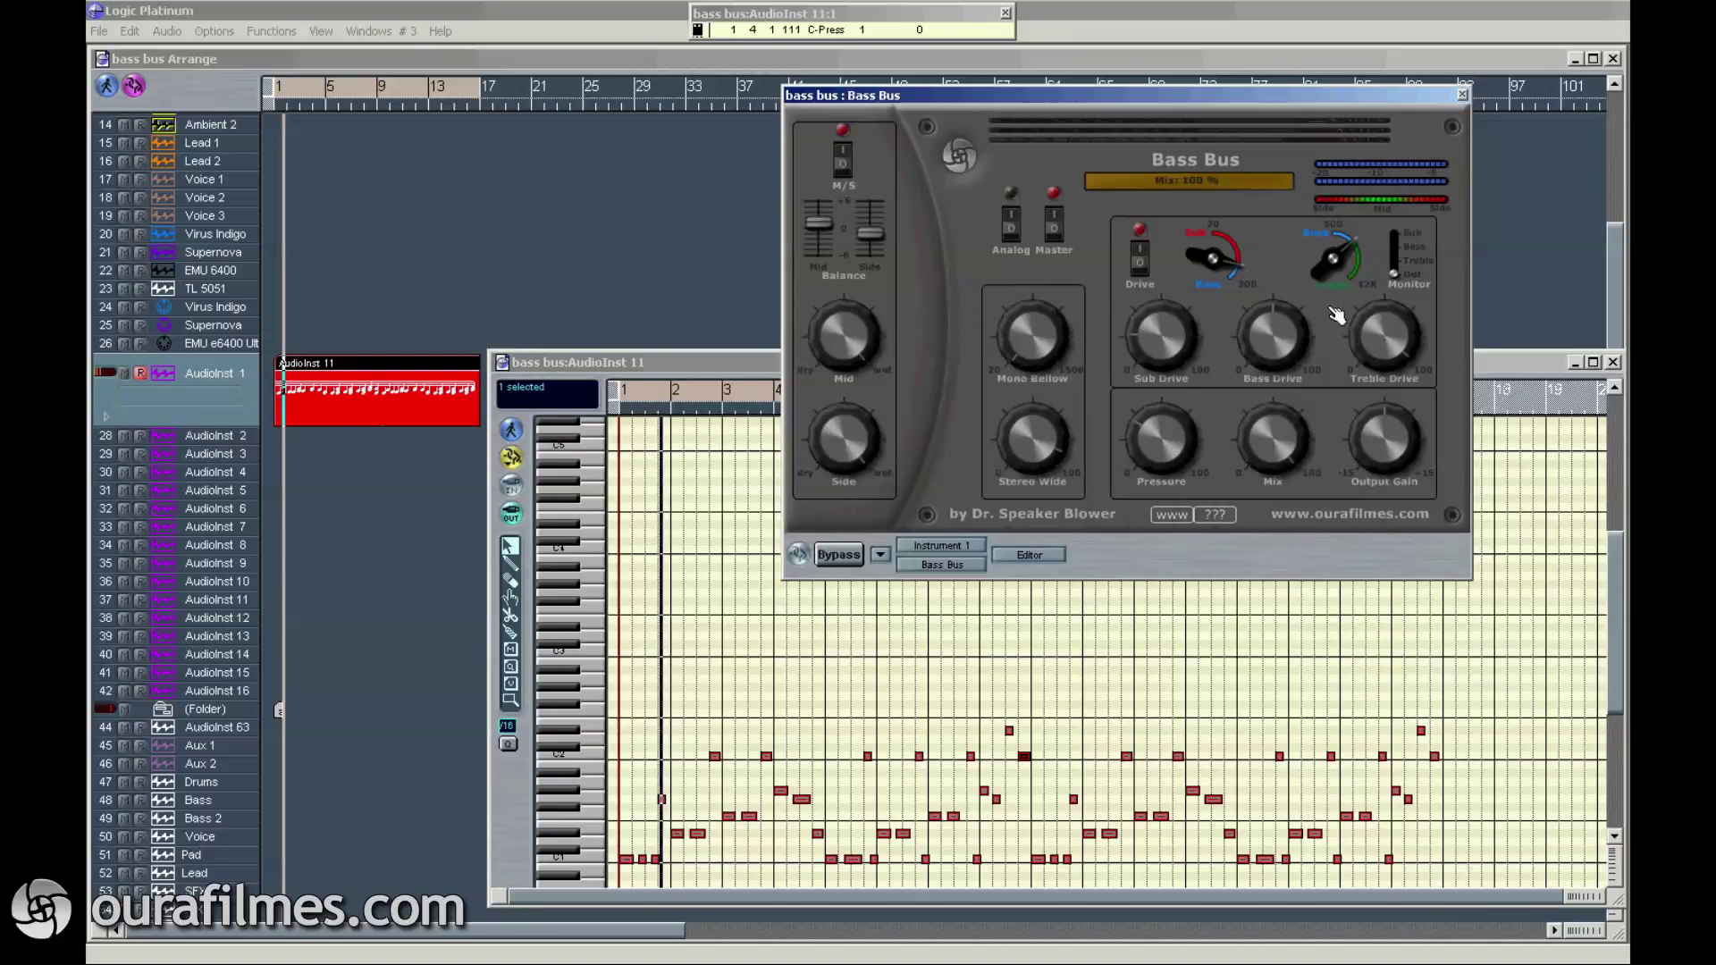
Set Side Gain to about -2.5 dB and Mix to 100%, comparing the result with Drive off and on.
drag(883, 240, 877, 260)
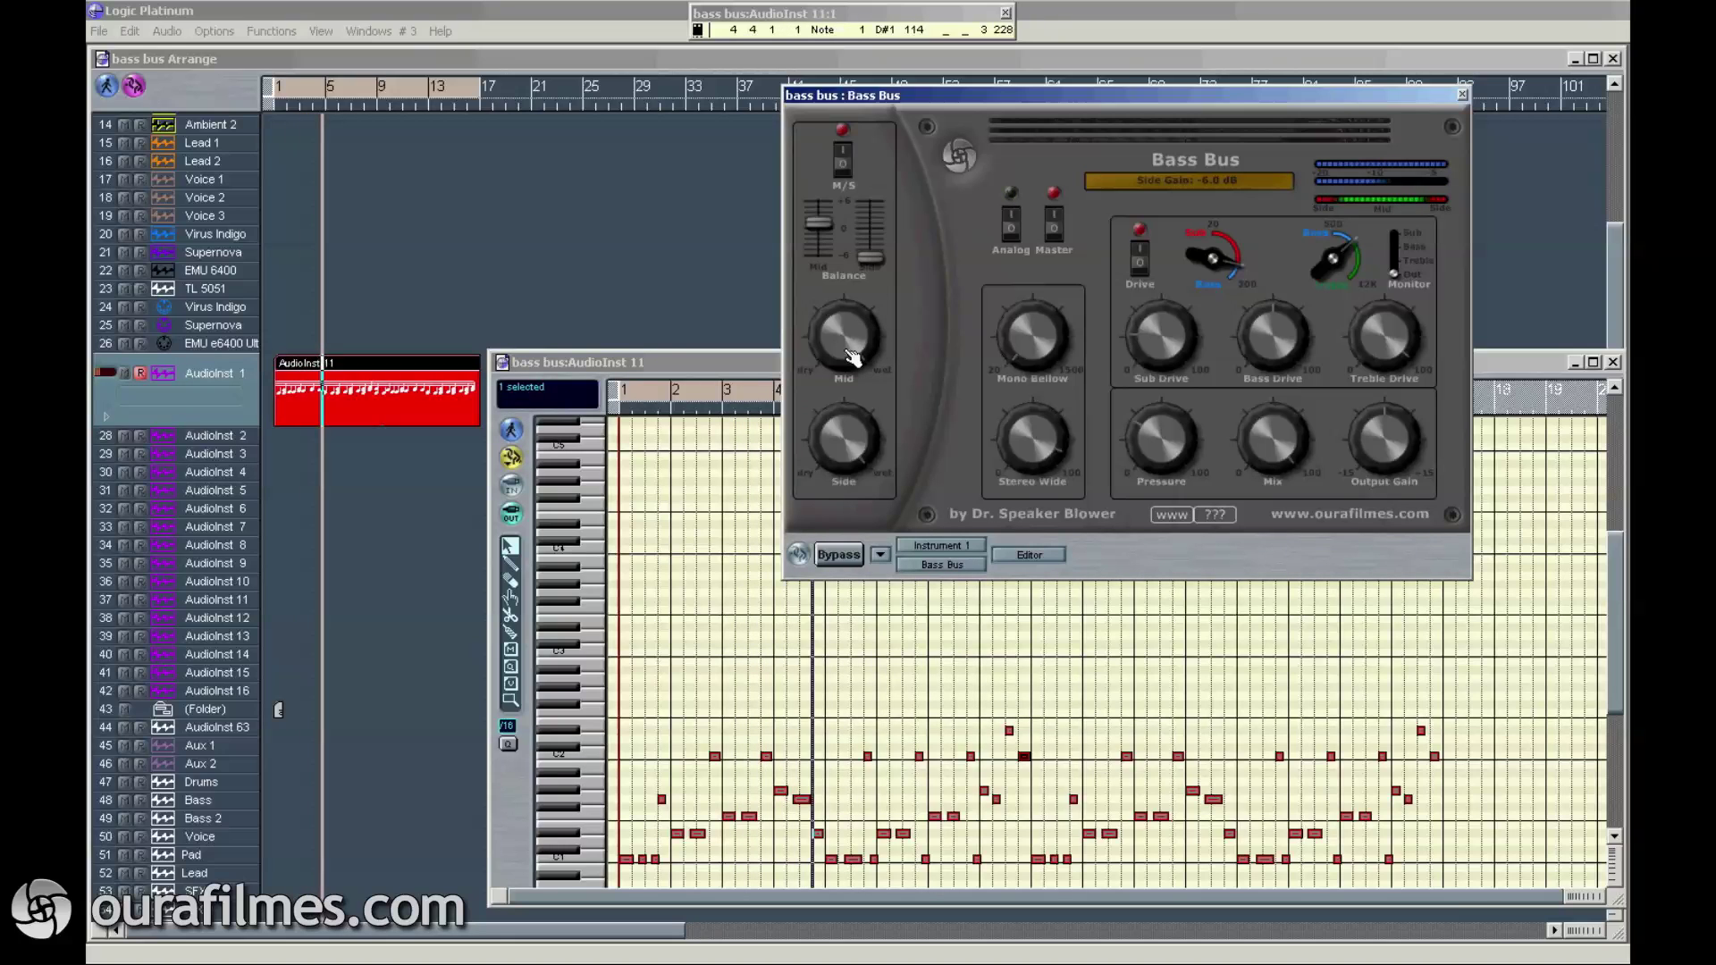
drag(874, 259, 877, 243)
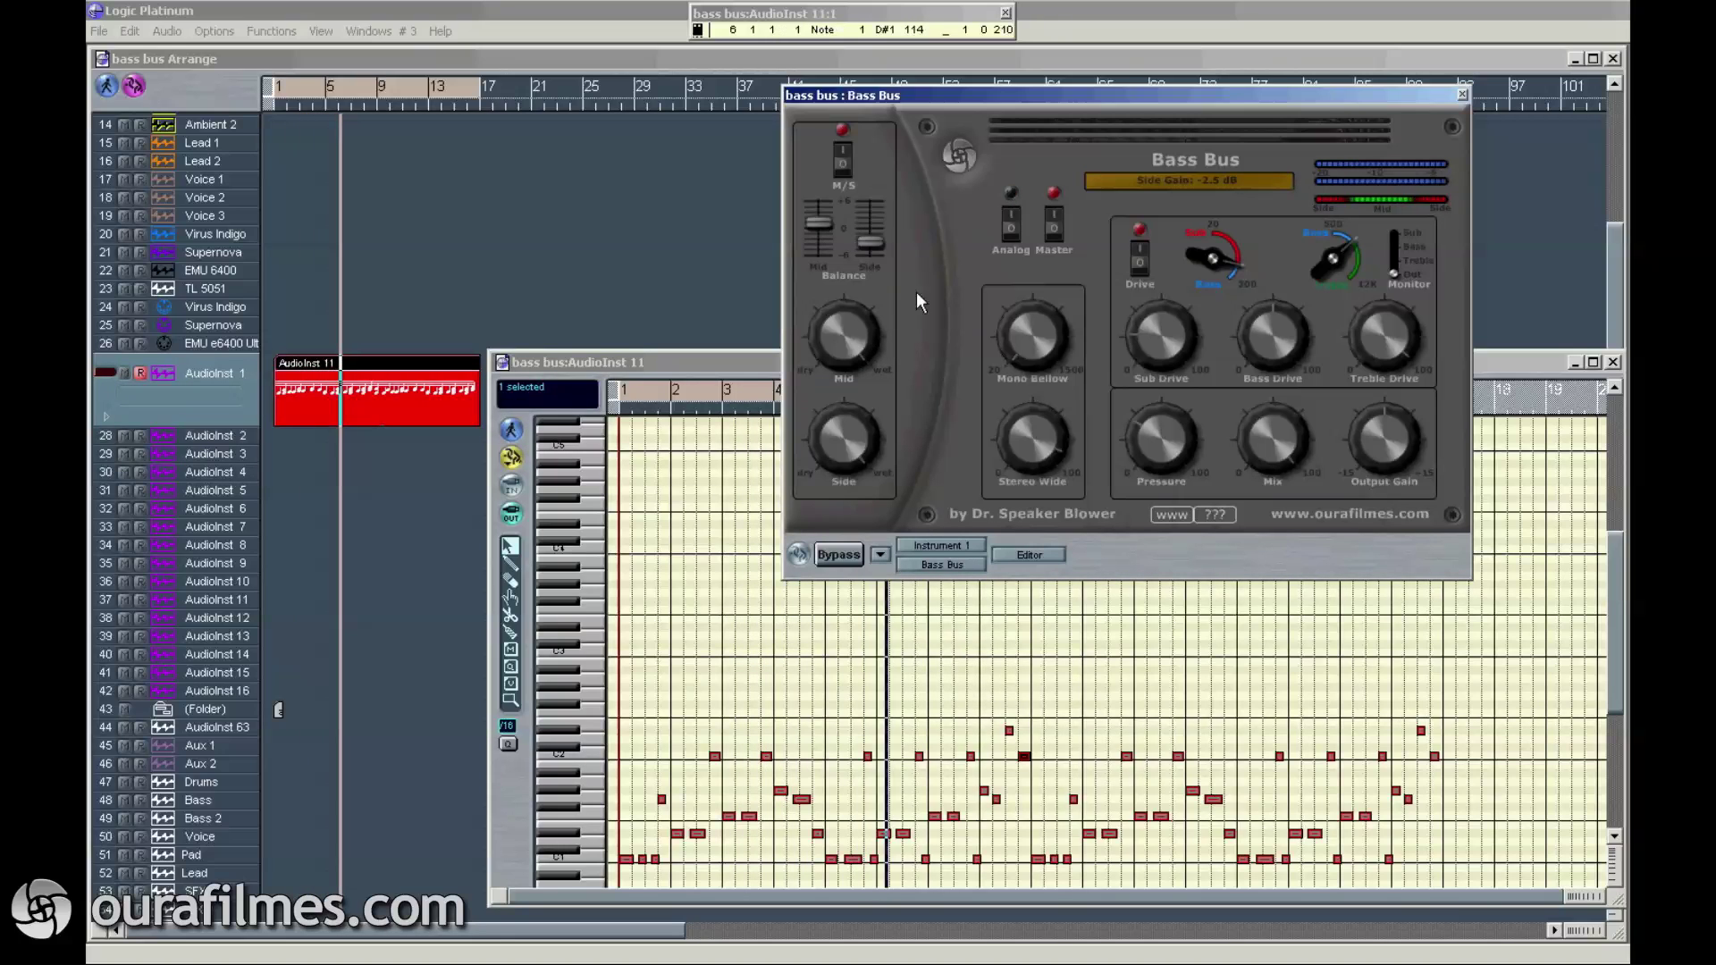
drag(1271, 433, 1351, 352)
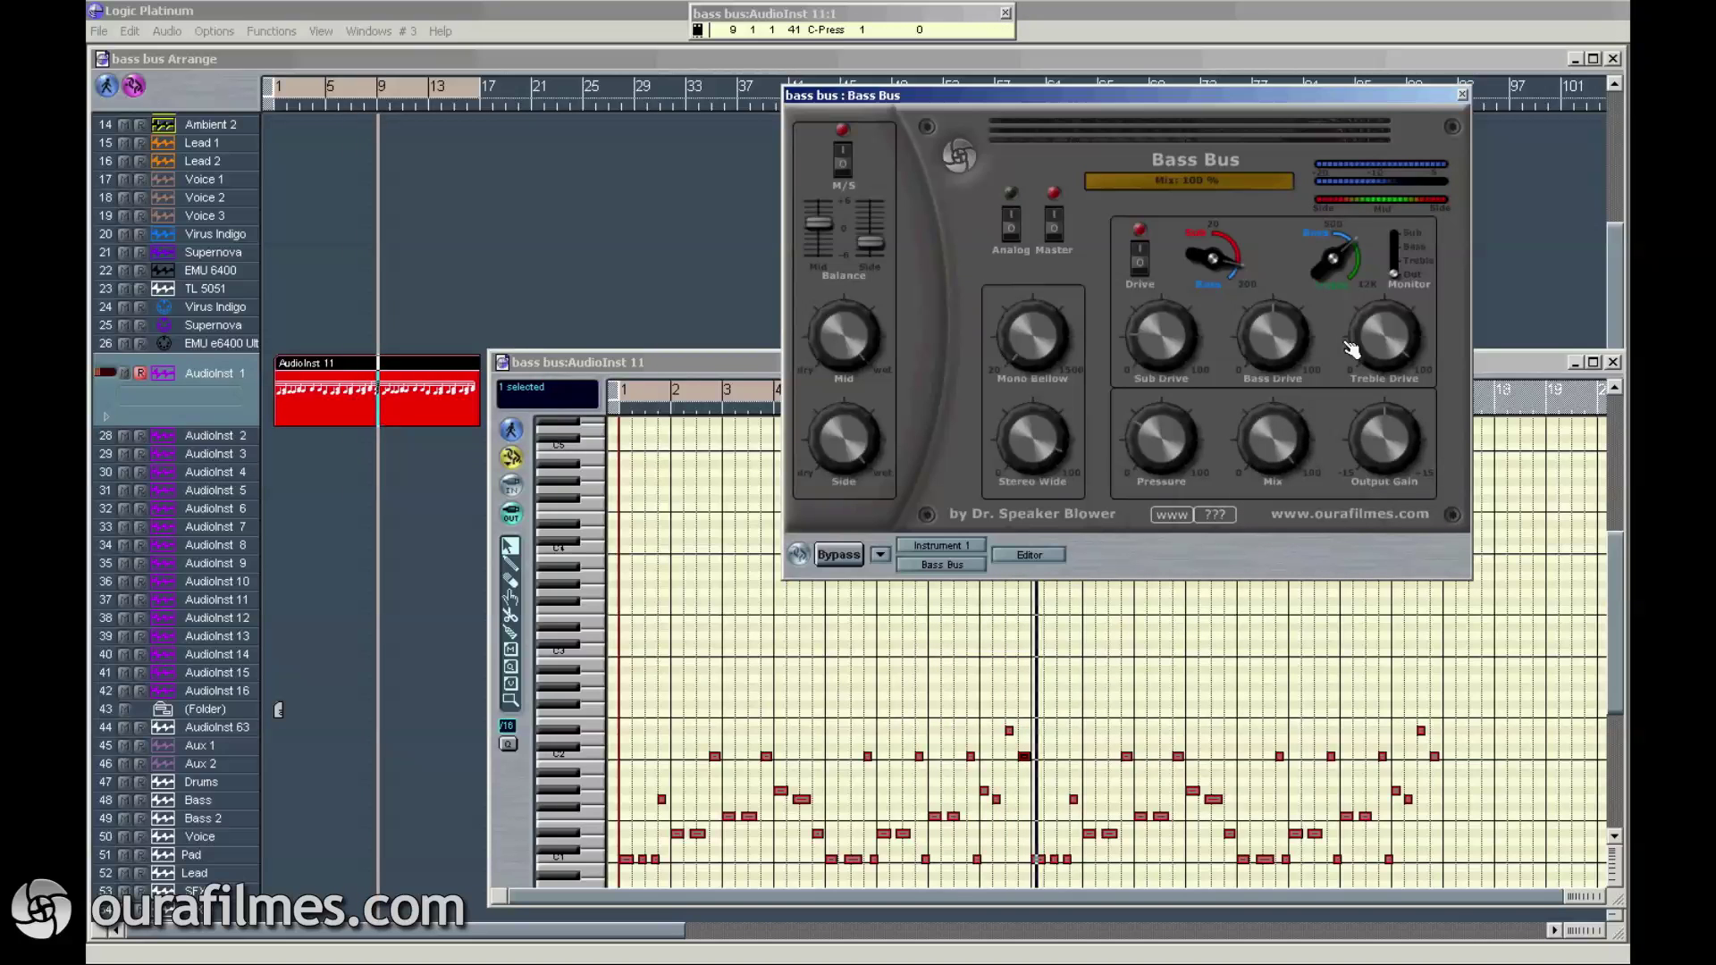
click(1142, 259)
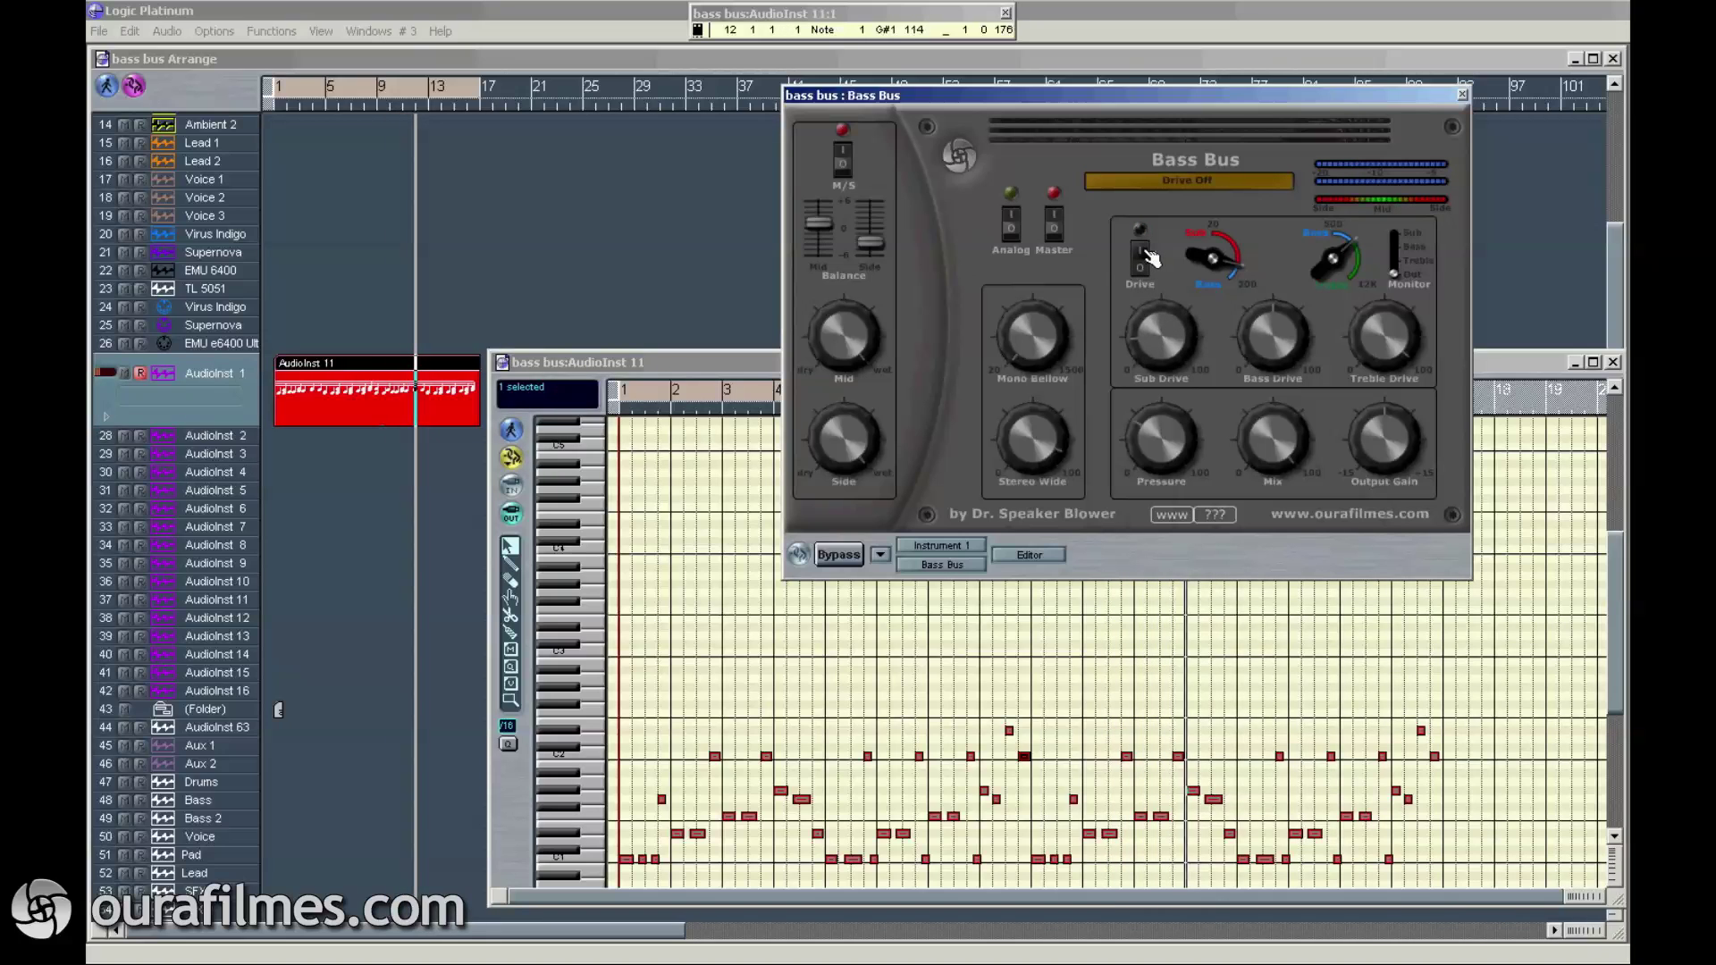
click(1140, 259)
Lower Mid Gain slightly, set Side Gain to -3.9 dB and the Side control fully wet, and readjust Mono Bellow.
drag(825, 222, 876, 270)
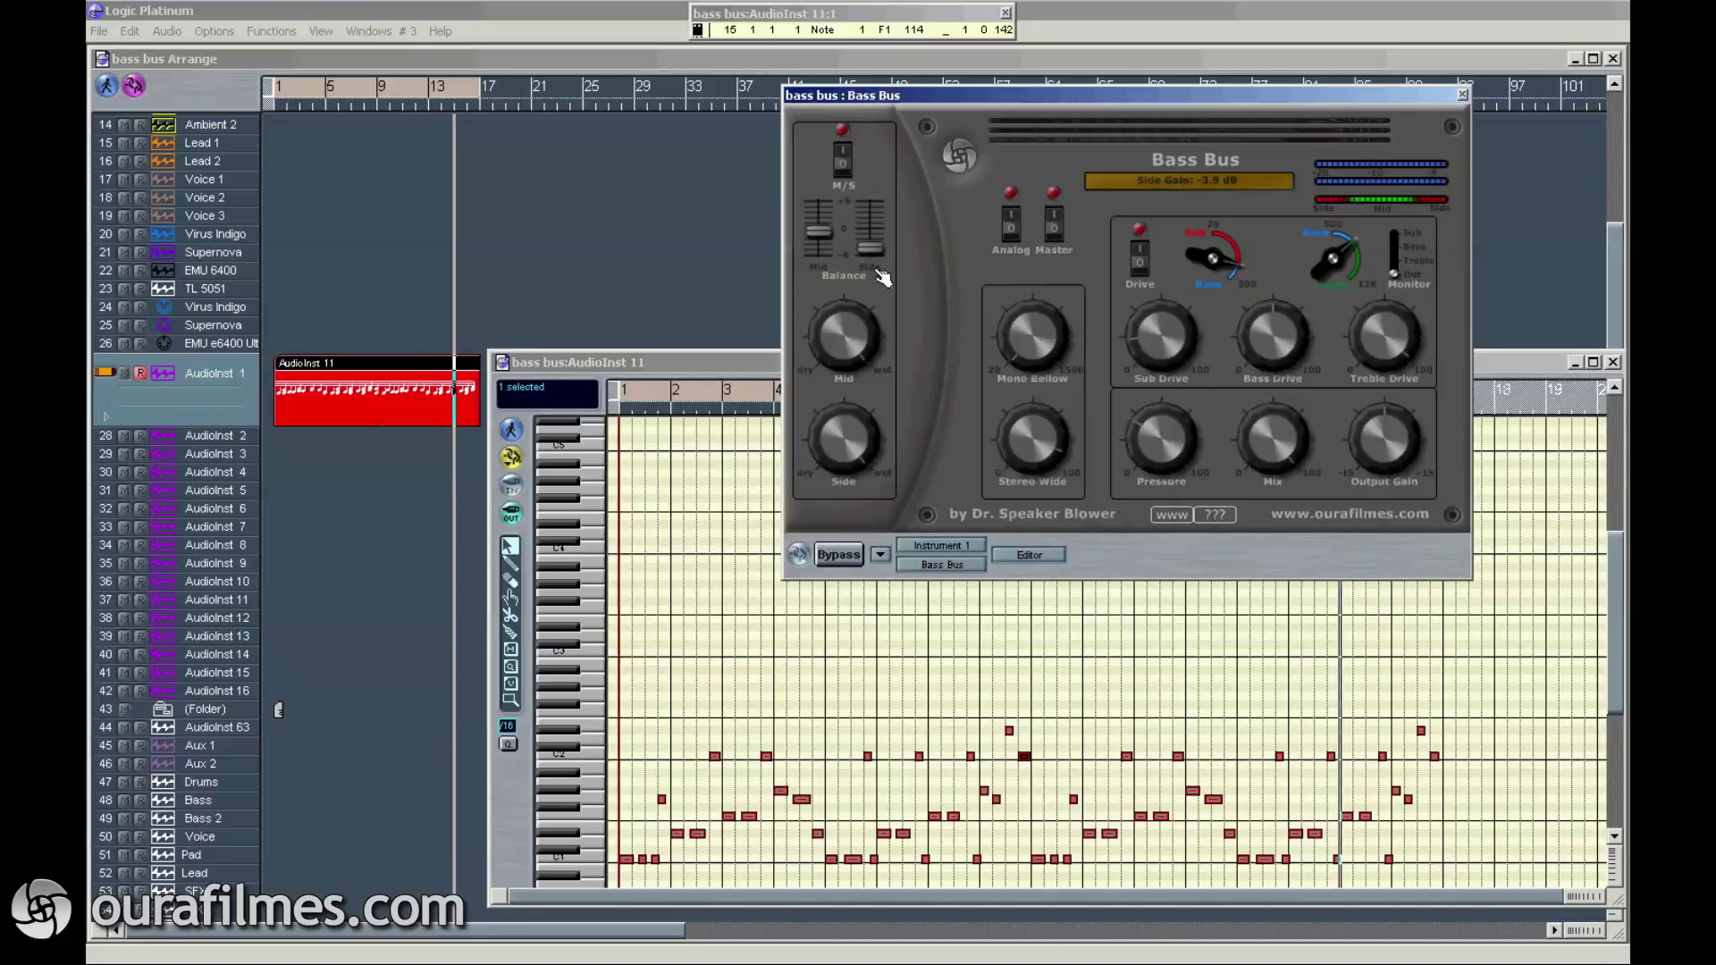
drag(787, 573, 882, 358)
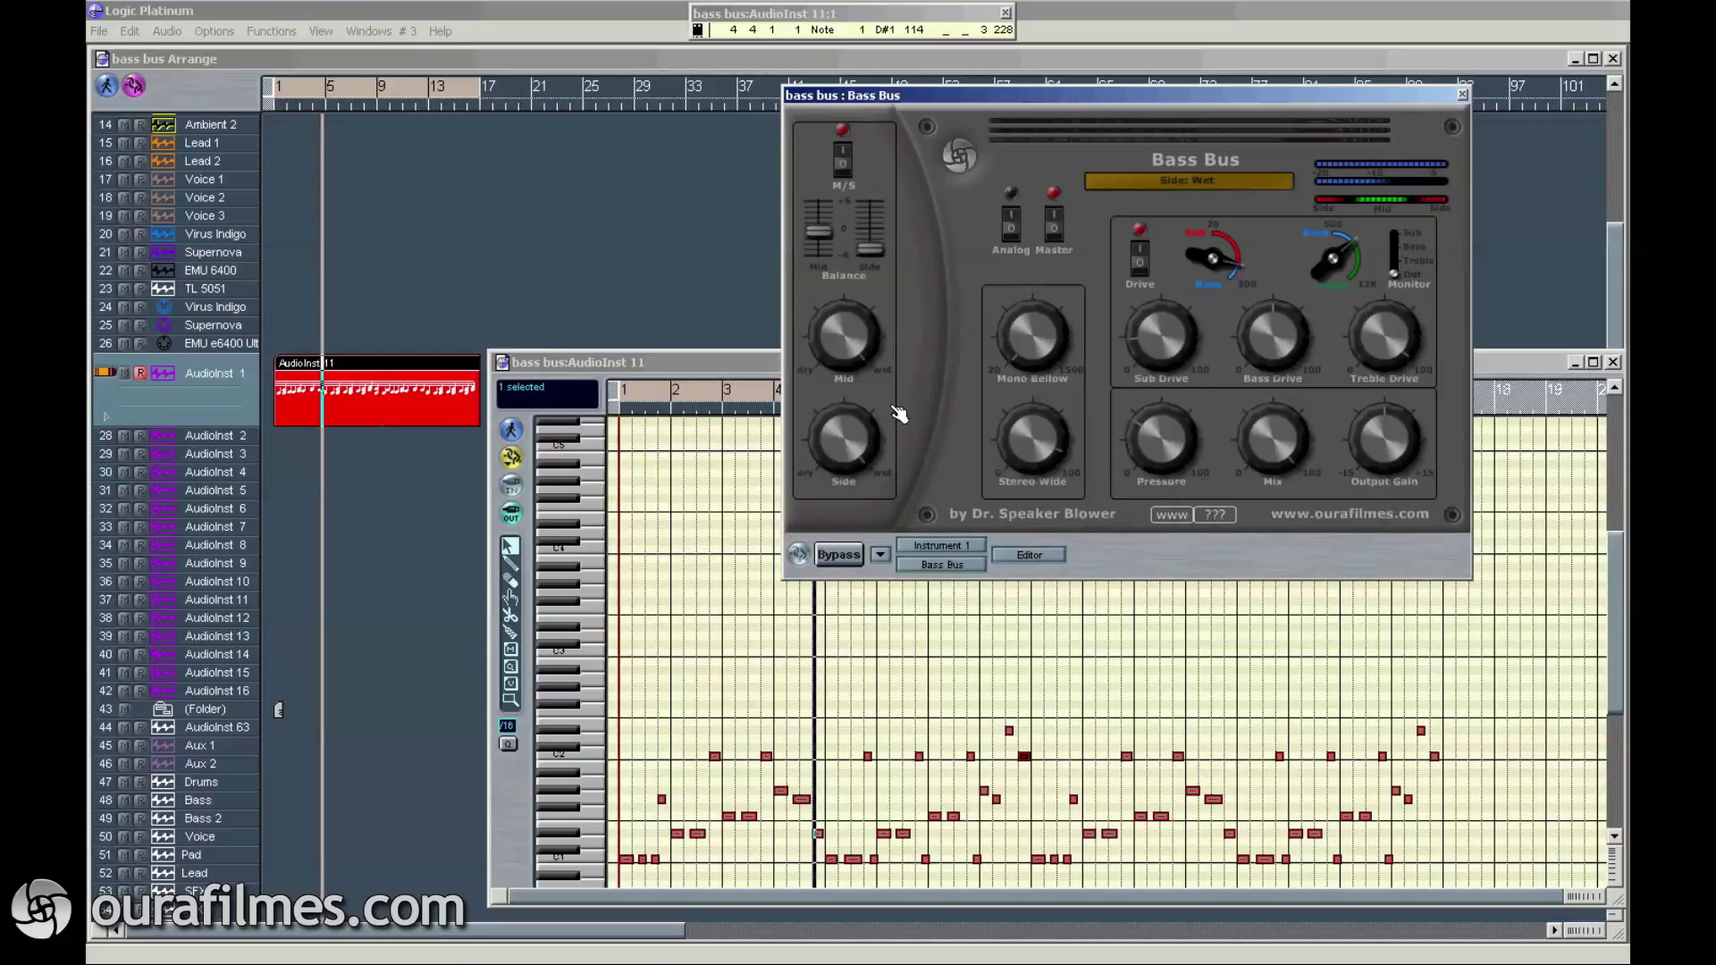
drag(1061, 264, 1061, 254)
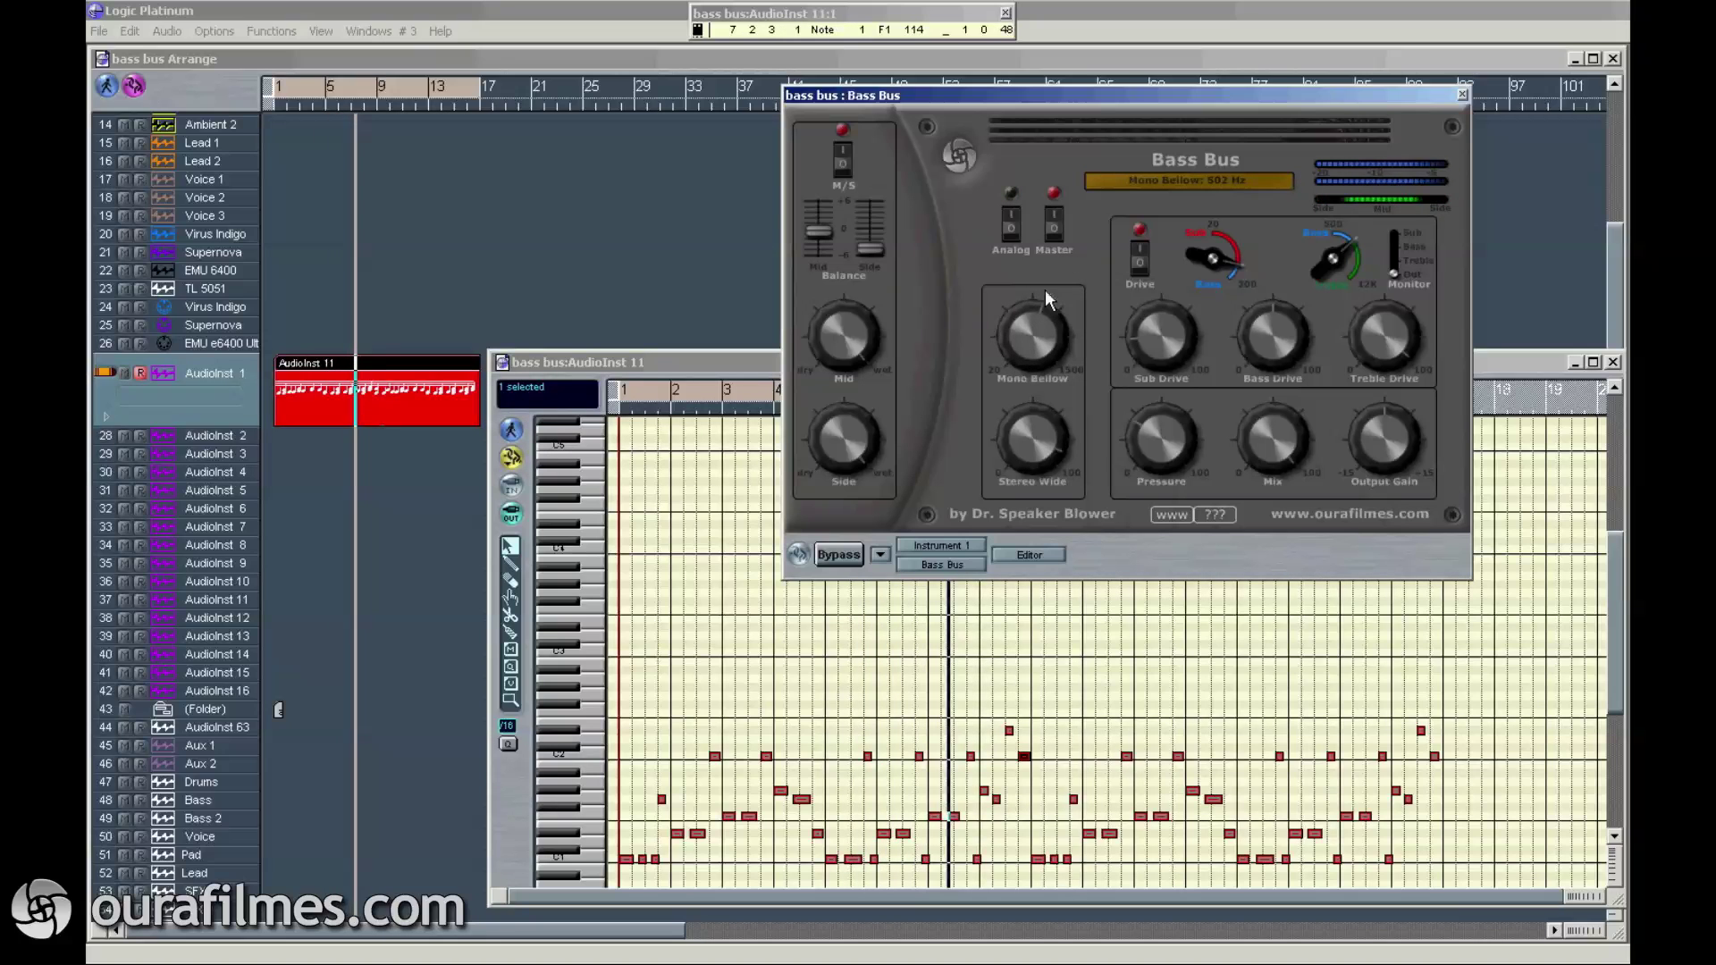
Switch Master off and back on to compare the unprocessed and processed bass.
click(1057, 227)
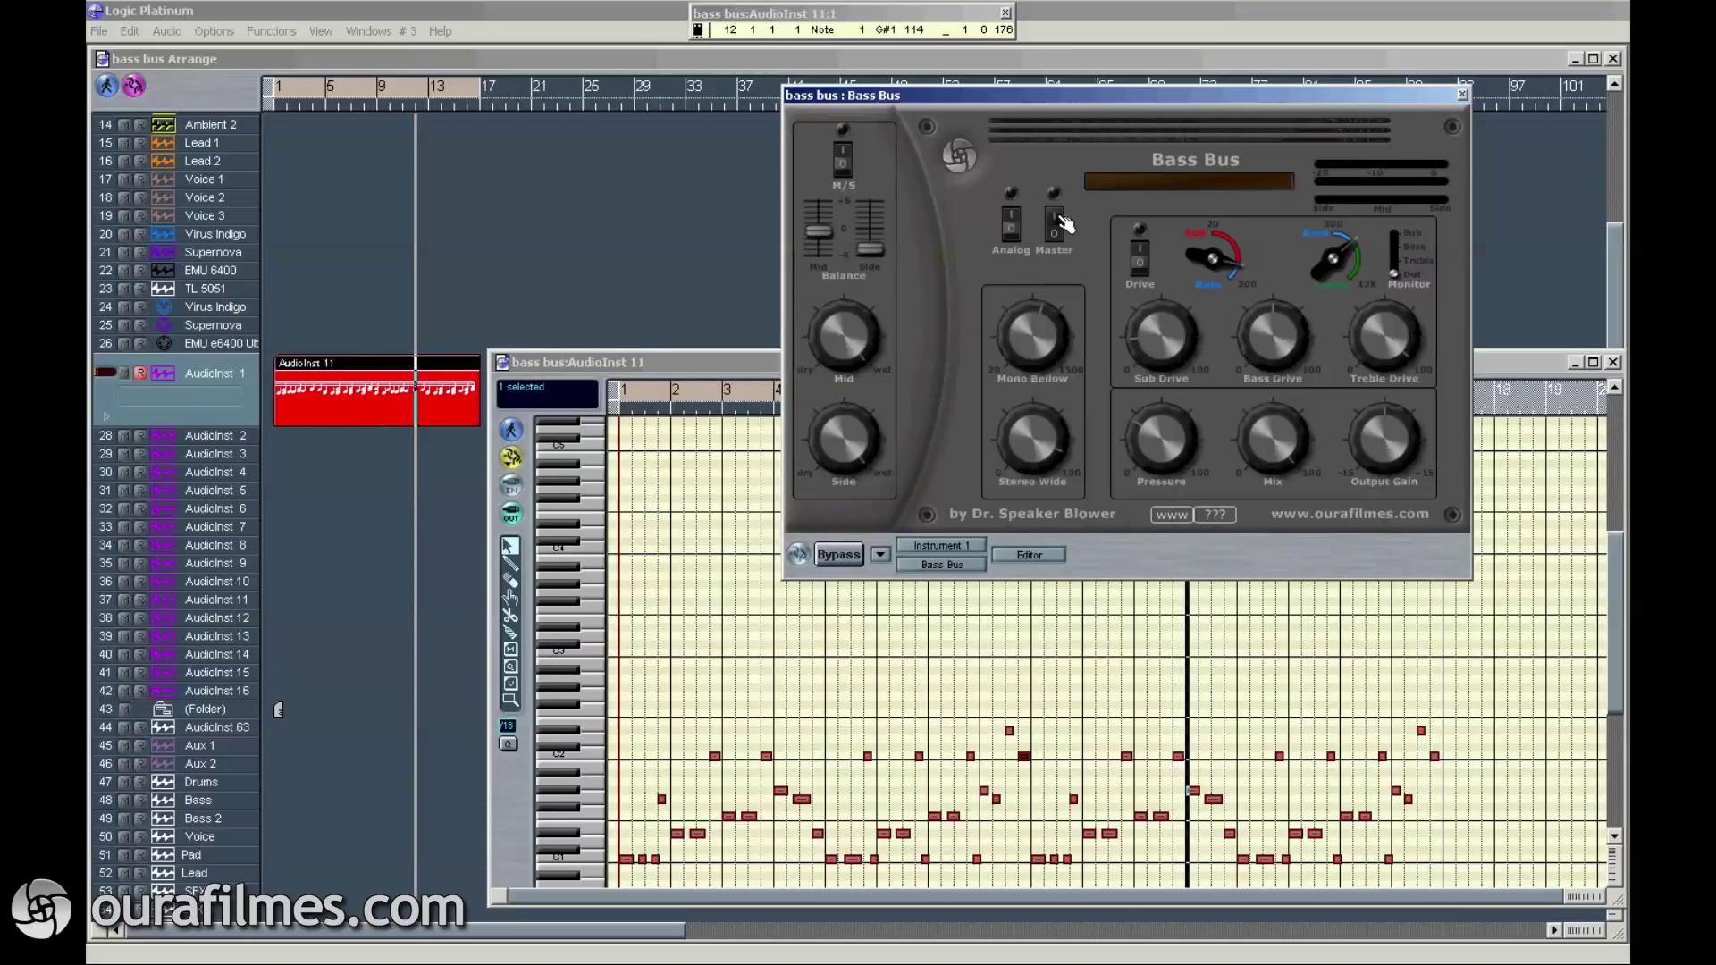
click(1055, 229)
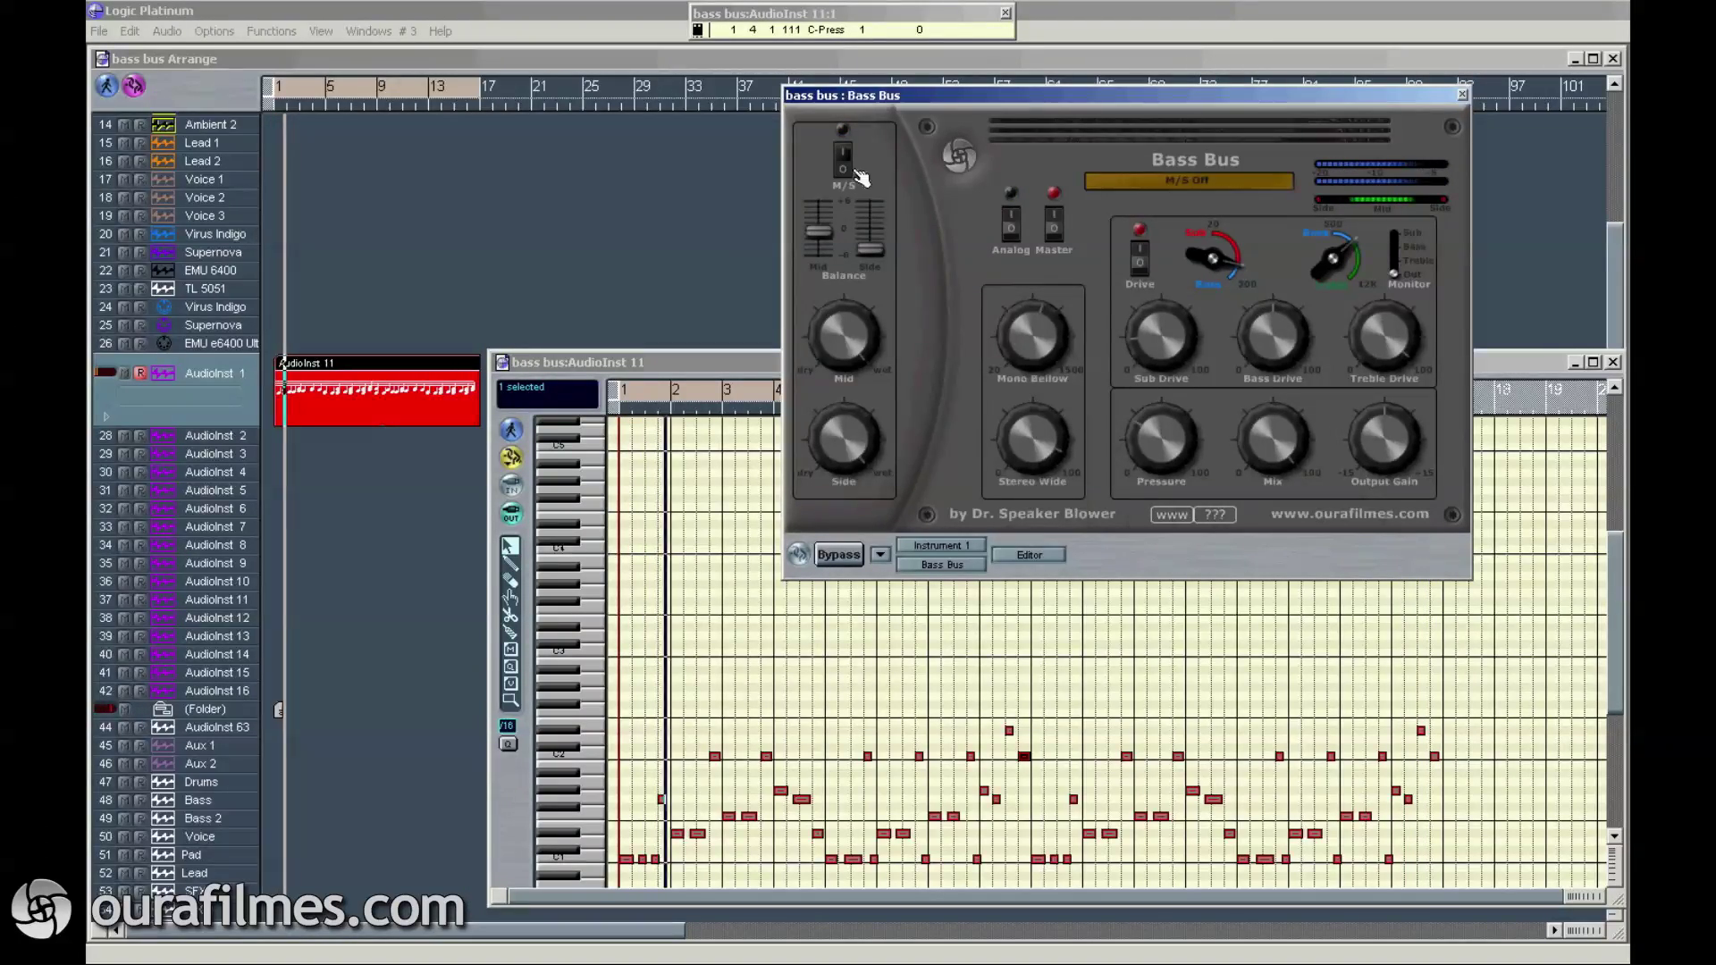
Turn off M/S, Drive and the arrangement's cycle range, and compare the remaining sound with Master off and on.
click(1140, 268)
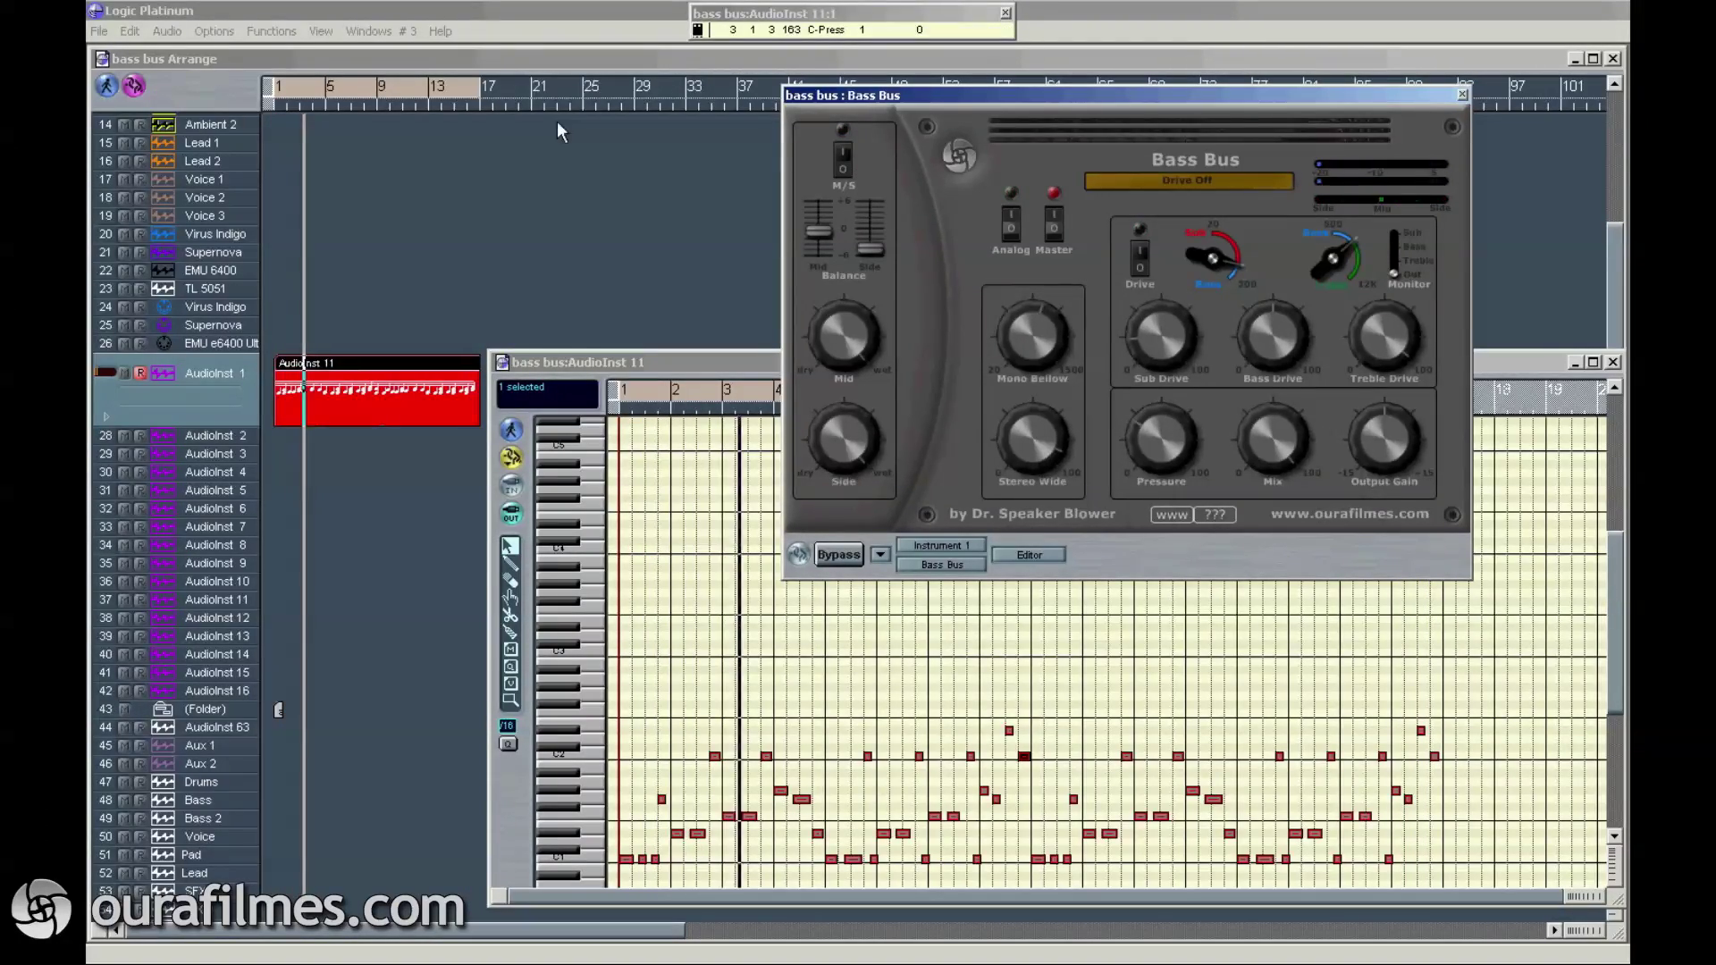
click(443, 84)
click(1055, 234)
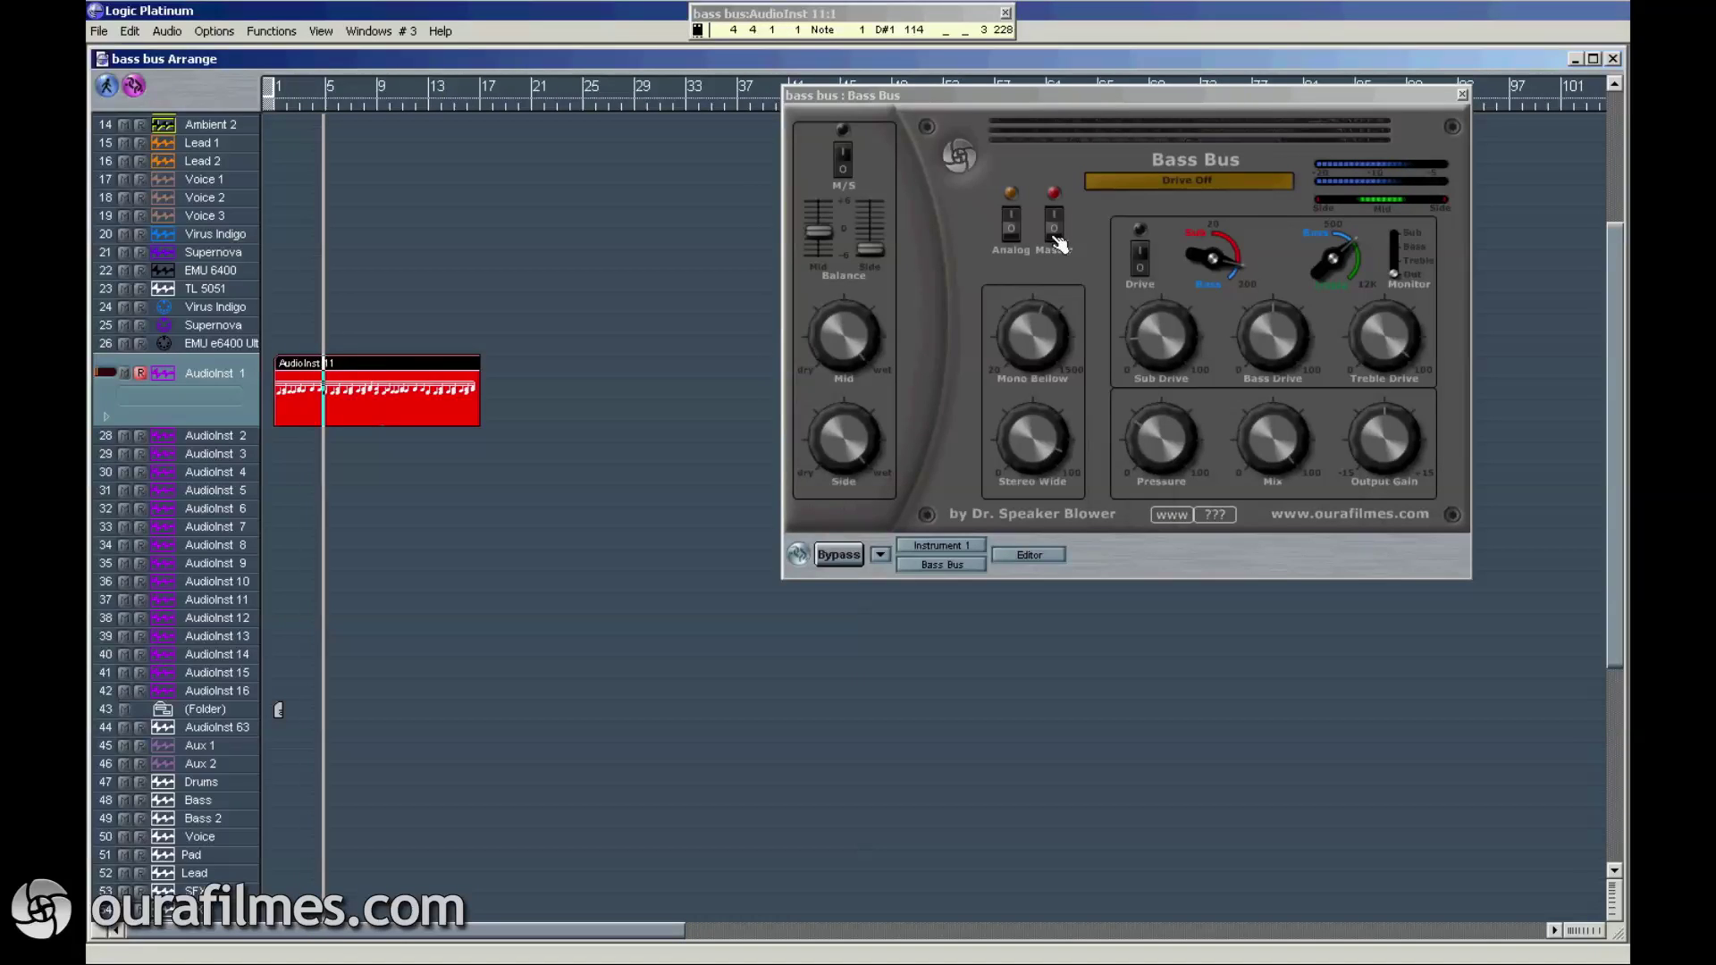
click(1055, 230)
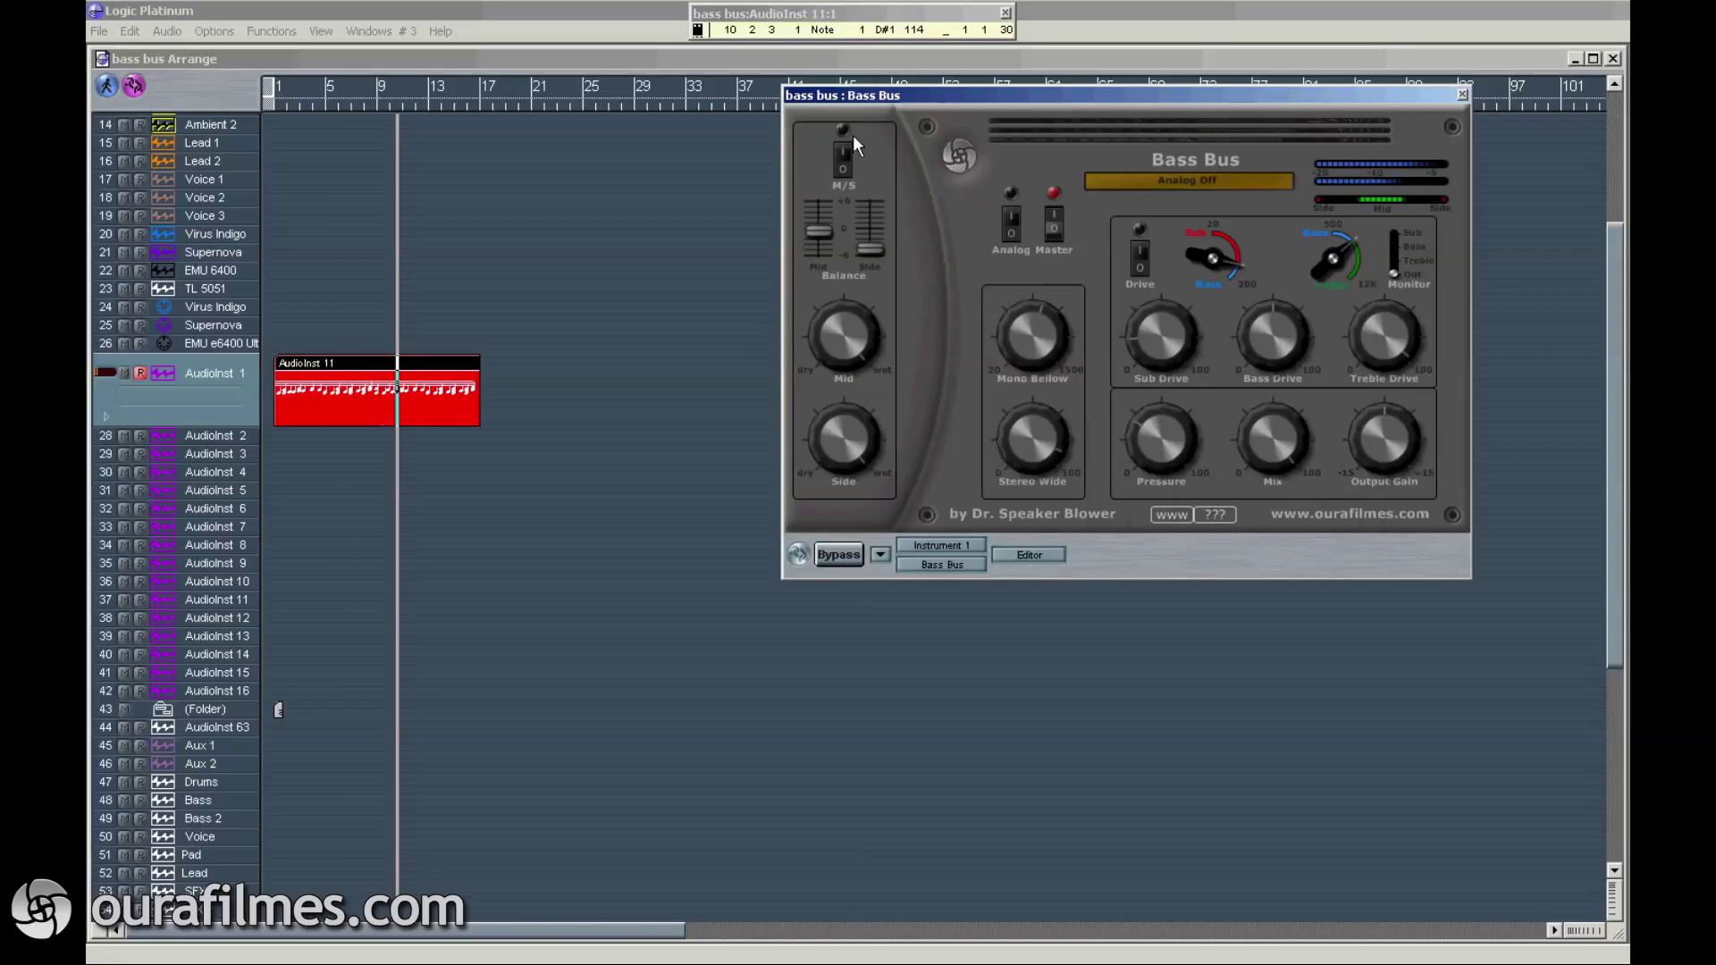
Switch M/S and Drive back on, and compare the Analog mode off and on, leaving it on.
click(1013, 225)
click(1139, 258)
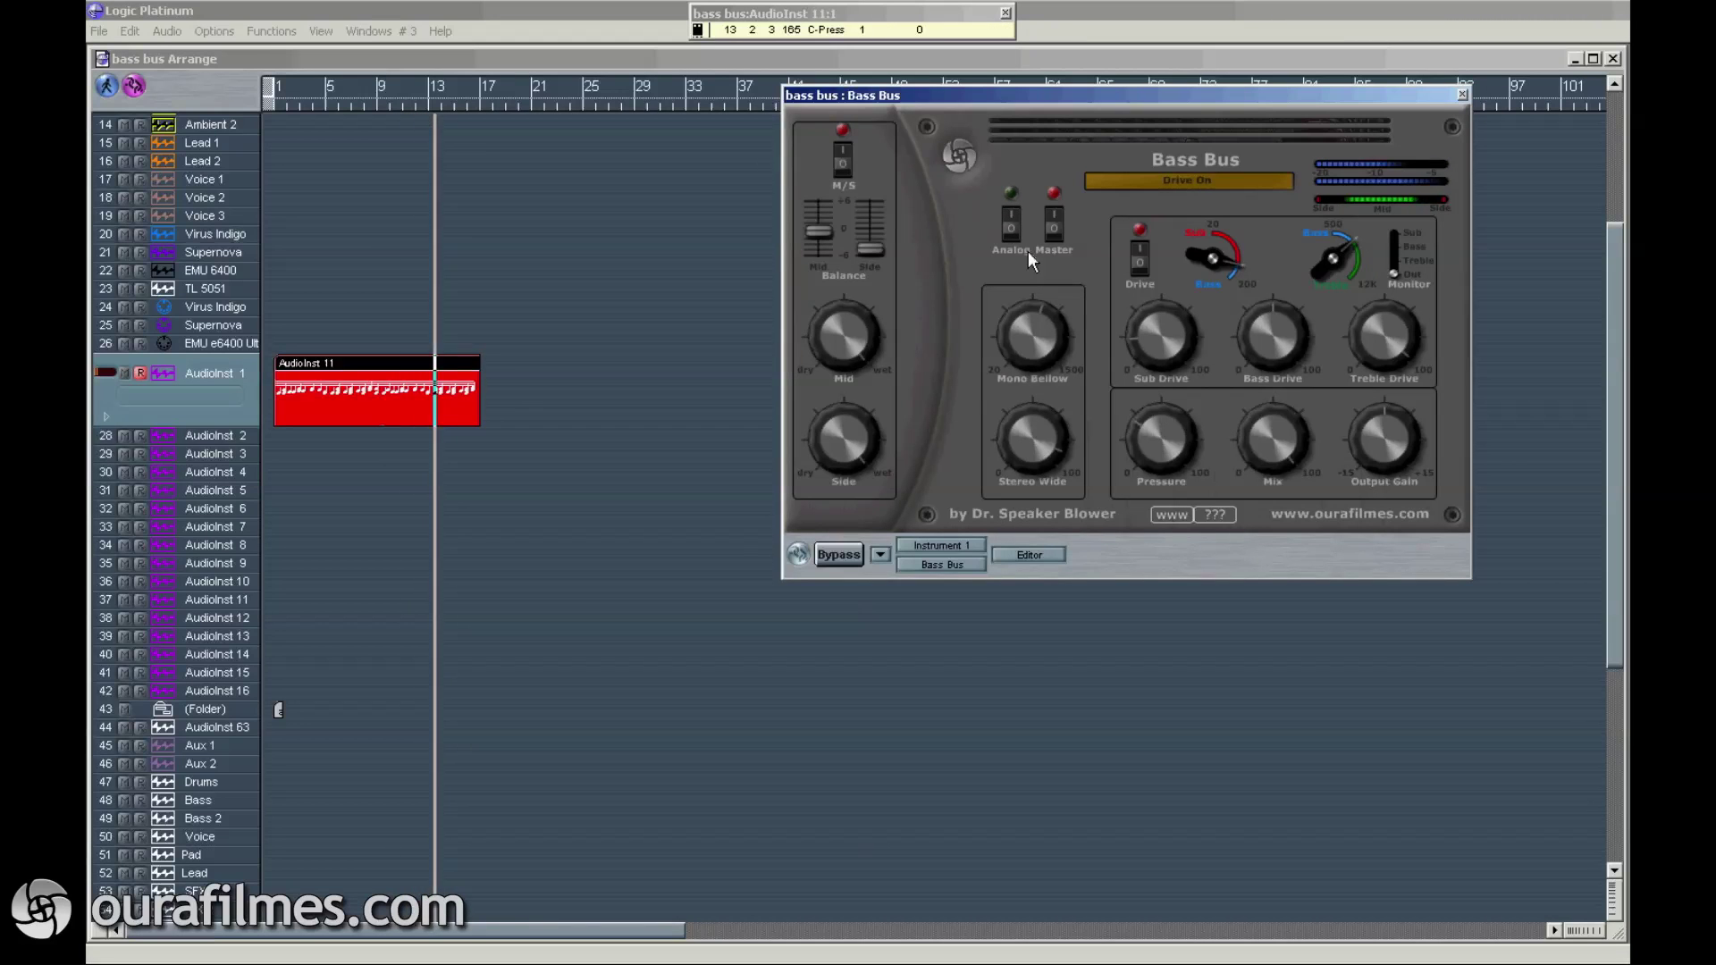
click(1012, 228)
click(1014, 227)
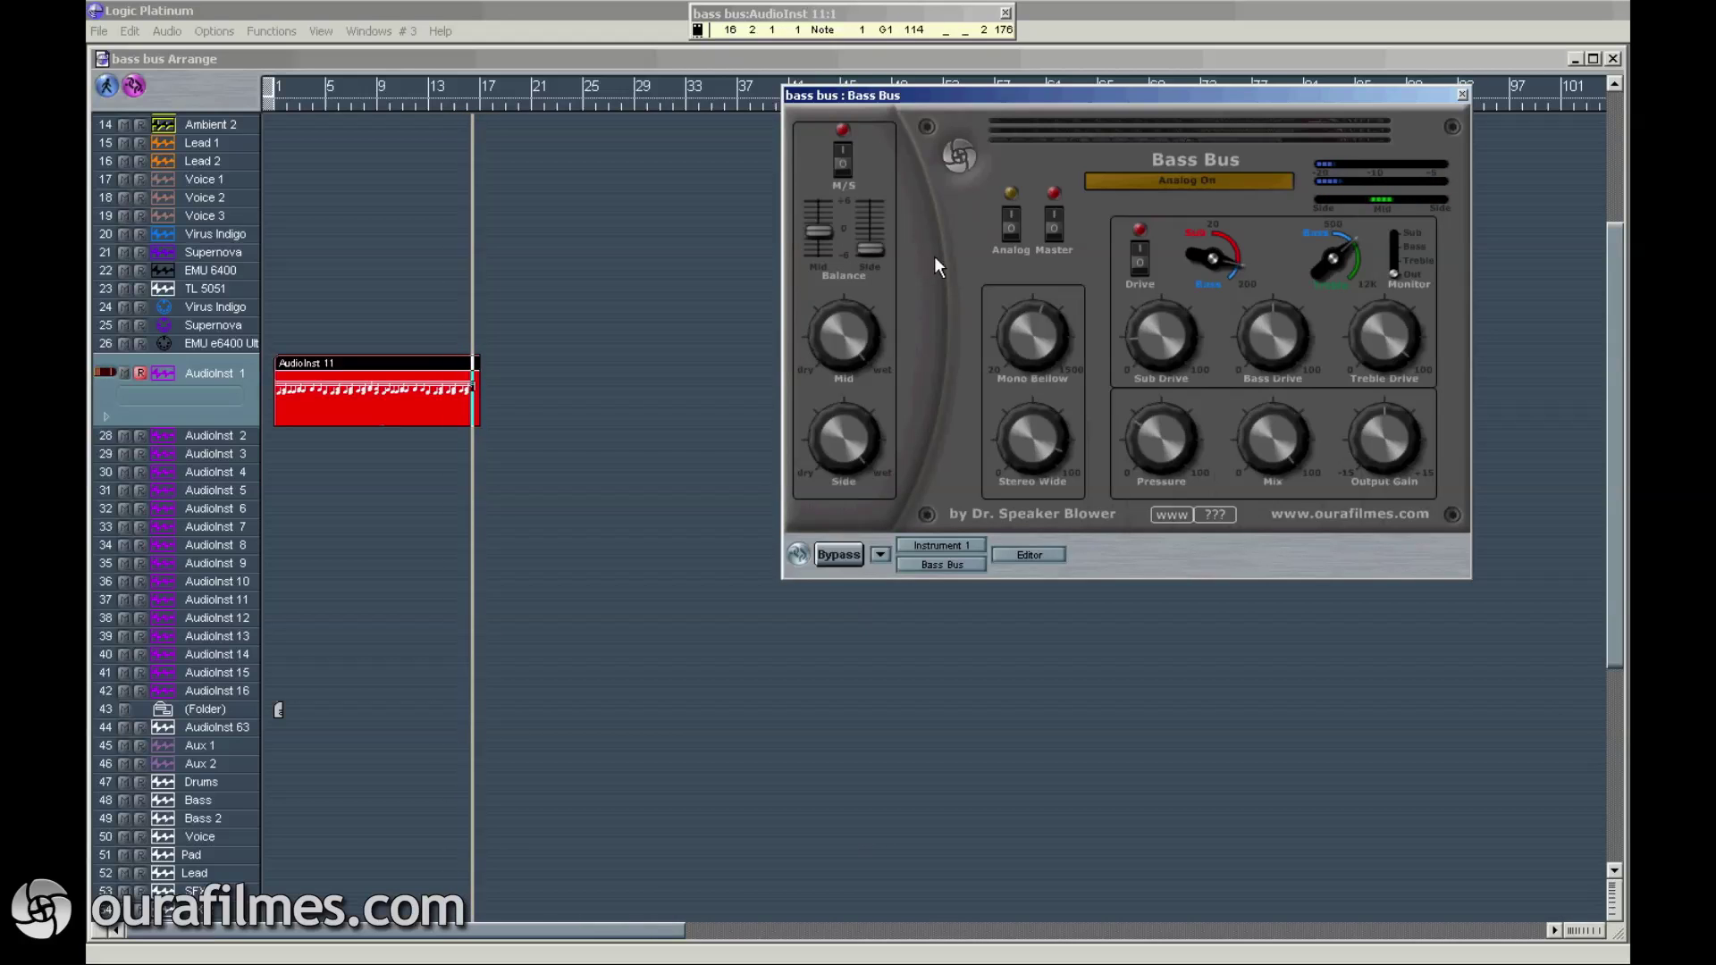